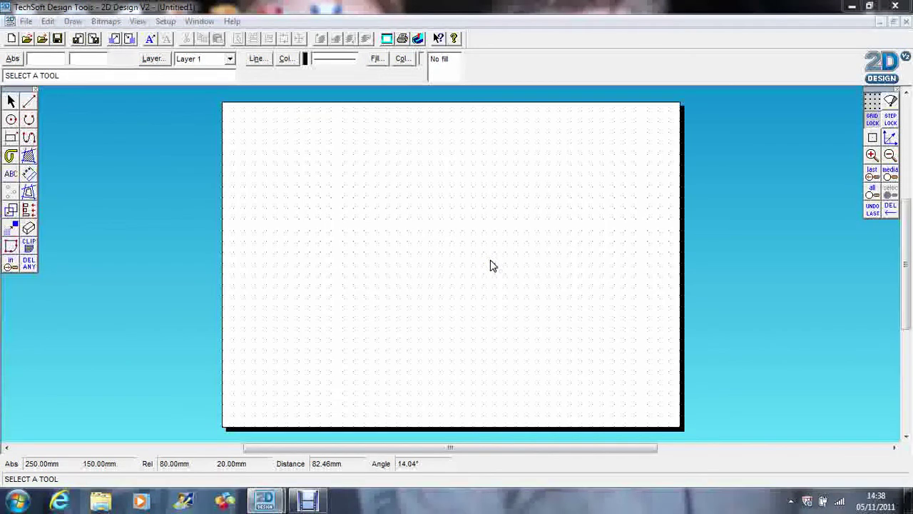
Pick the Horizontal Rectangle tool so the prompt asks for the rectangle's first corner
left_click(358, 236)
left_click(271, 204)
left_click(256, 201)
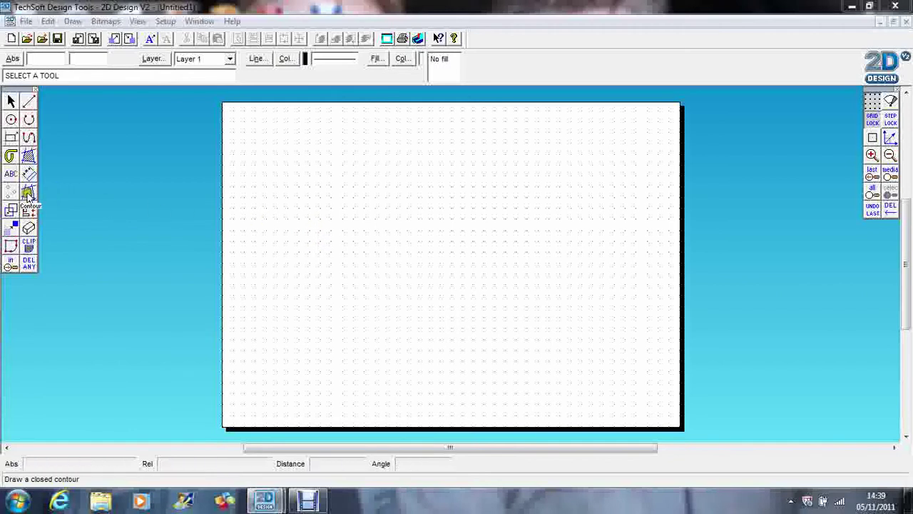
left_click(10, 137)
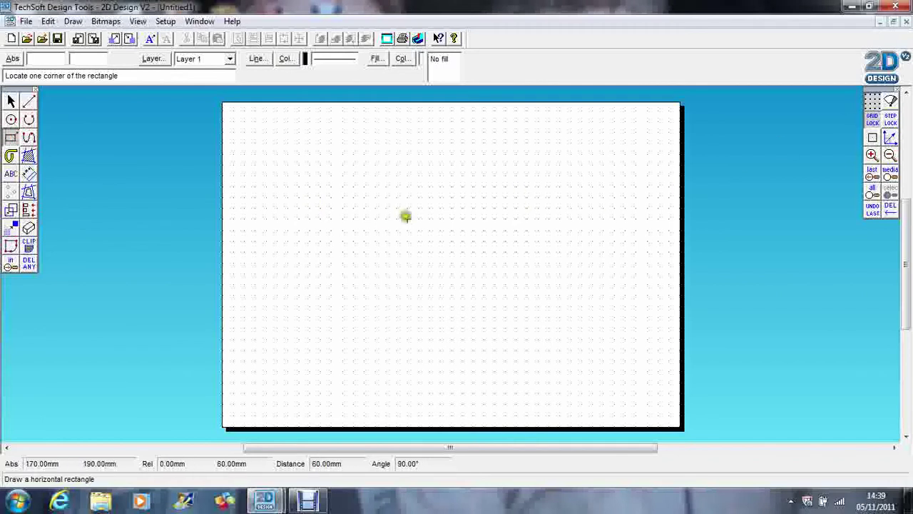
Draw two equal squares next to each other on the grid
left_click(342, 208)
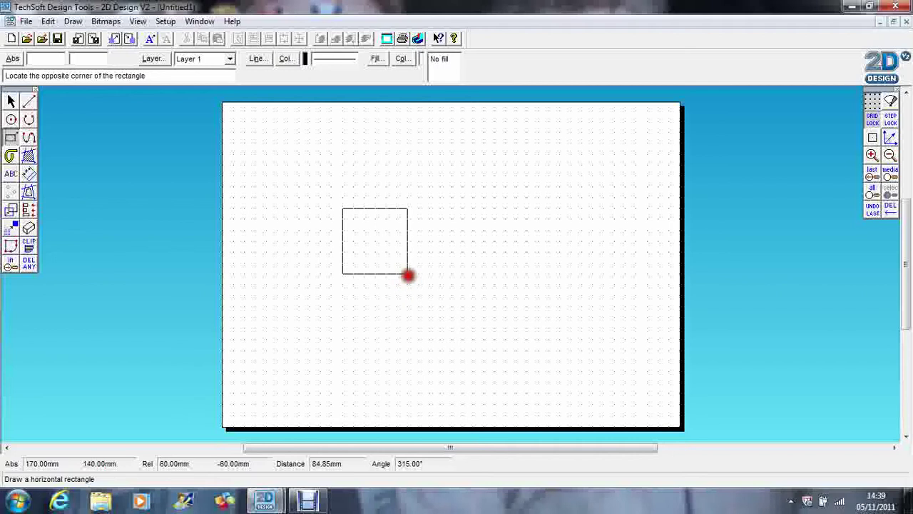
left_click(407, 274)
left_click(419, 208)
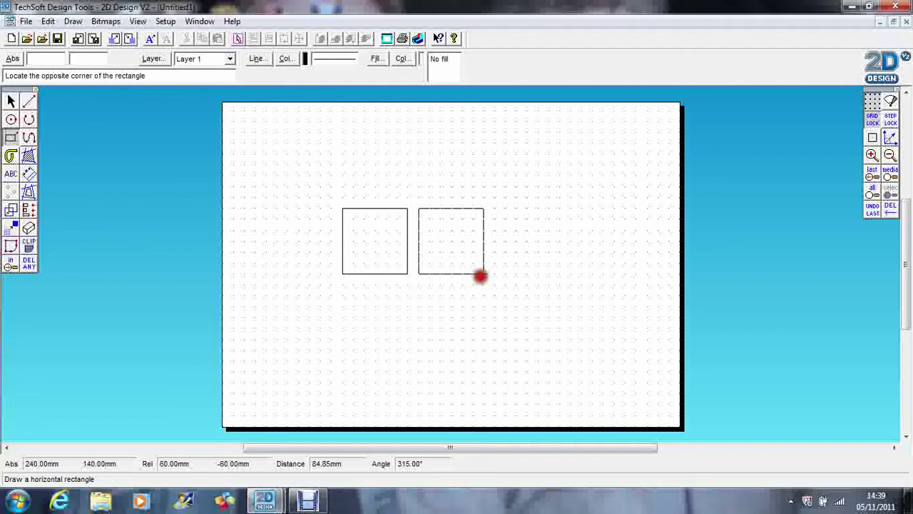
left_click(481, 273)
Move the second square flush against the first so they share an edge
left_click(14, 100)
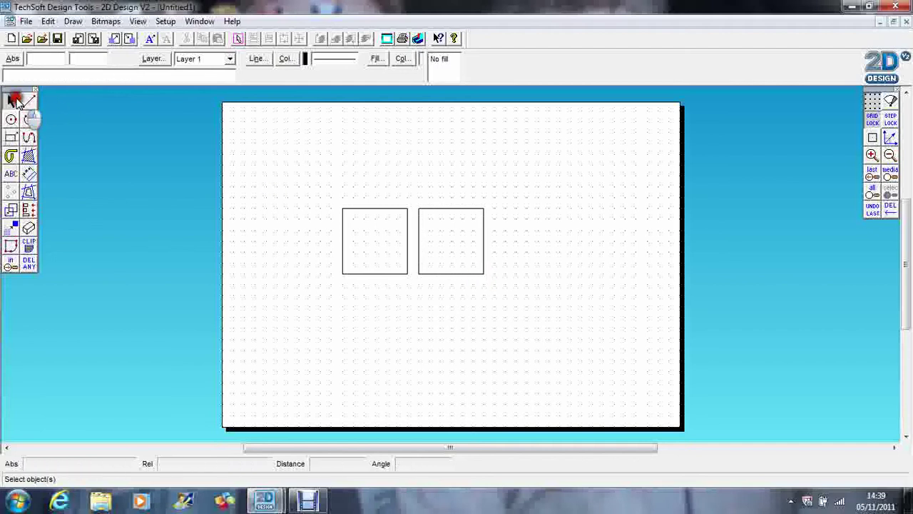
left_click(420, 276)
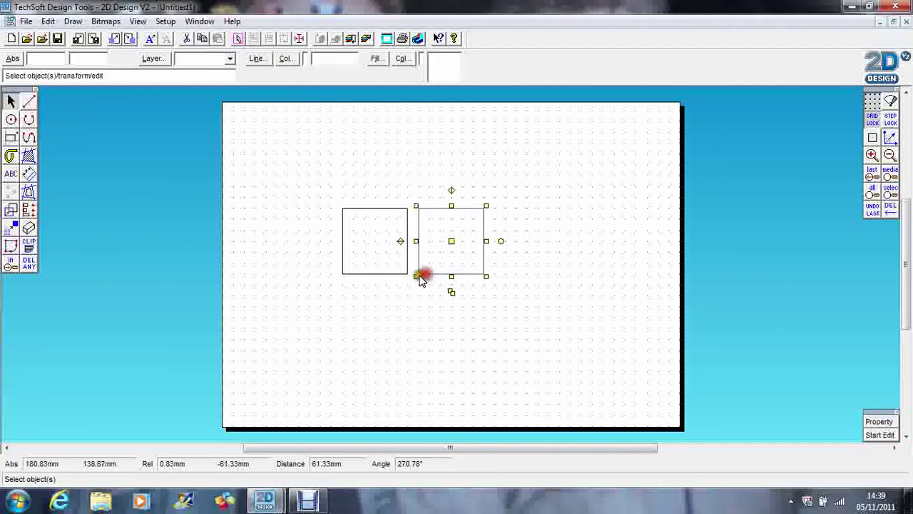
left_click(451, 241)
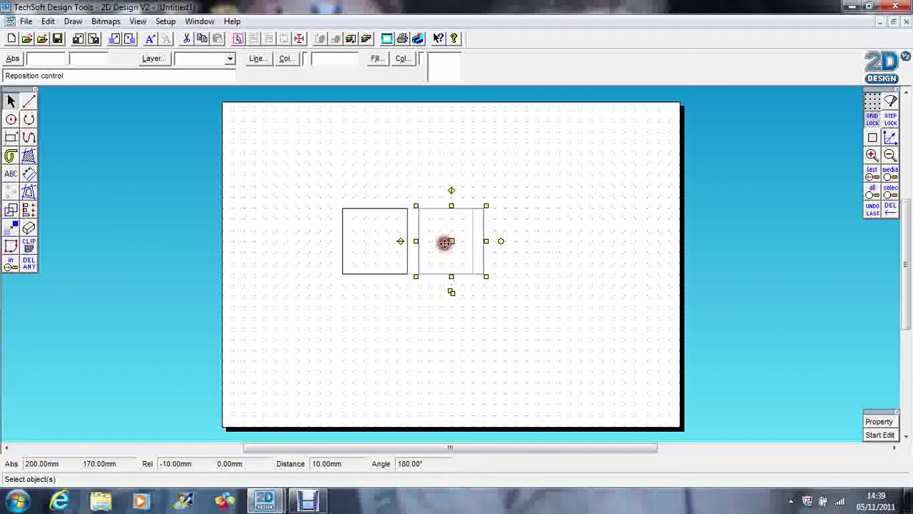
left_click(442, 242)
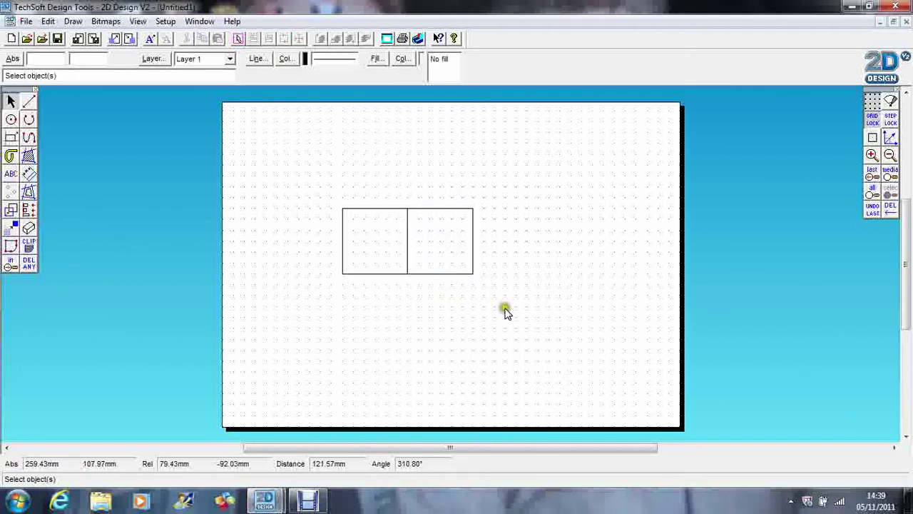
left_click(409, 241)
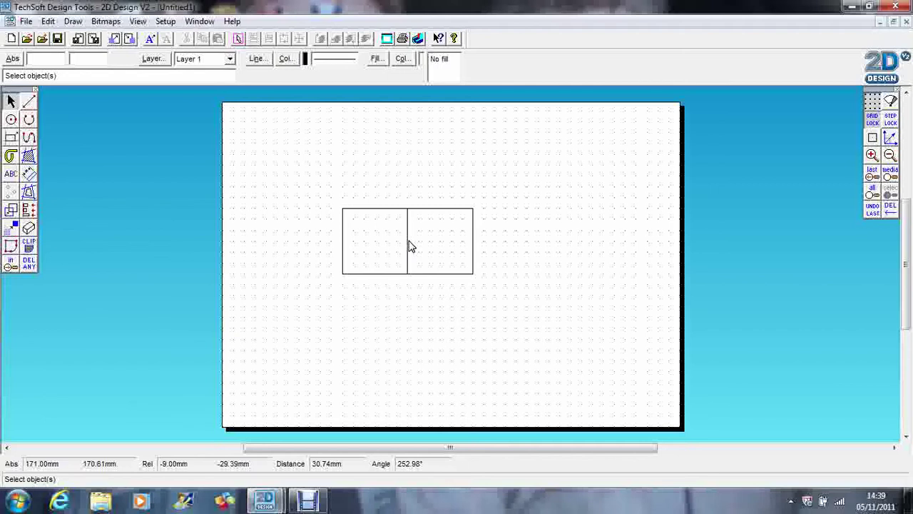
Add right, top, bottom and far-right squares to form a six-square cross net
left_click(11, 137)
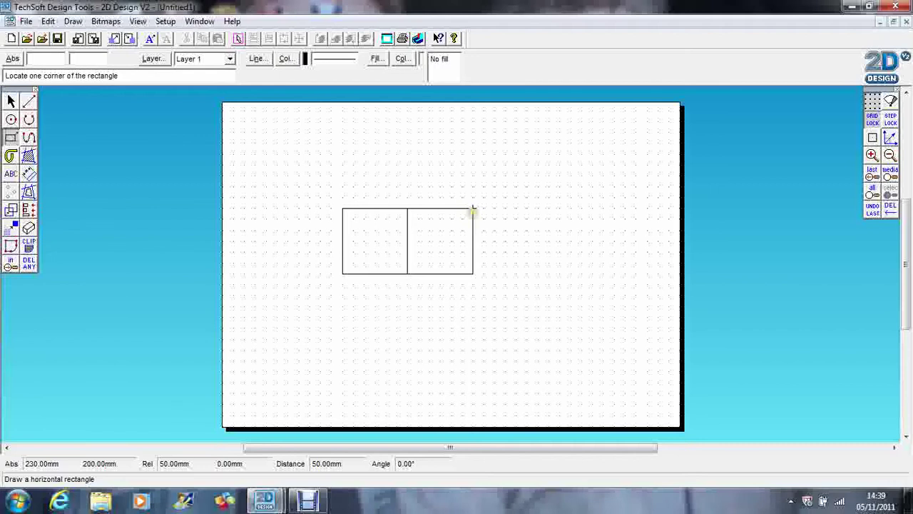
left_click(472, 209)
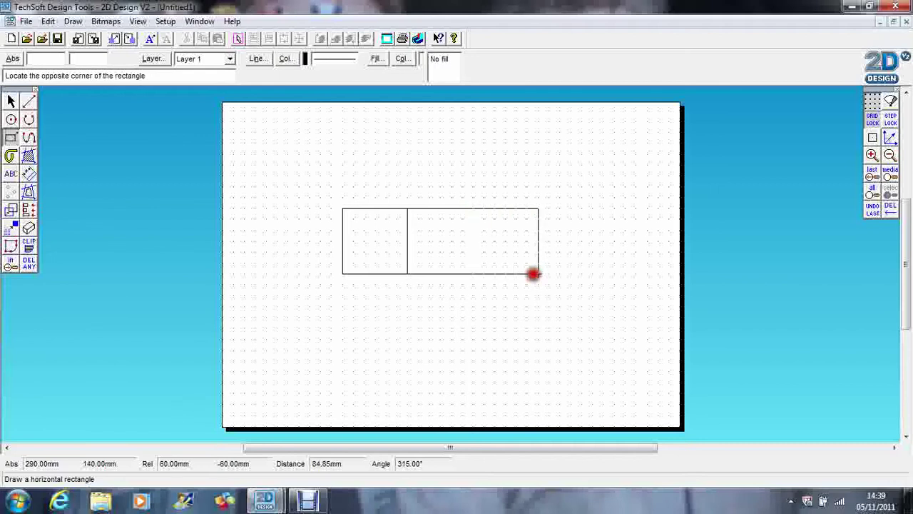
left_click(536, 274)
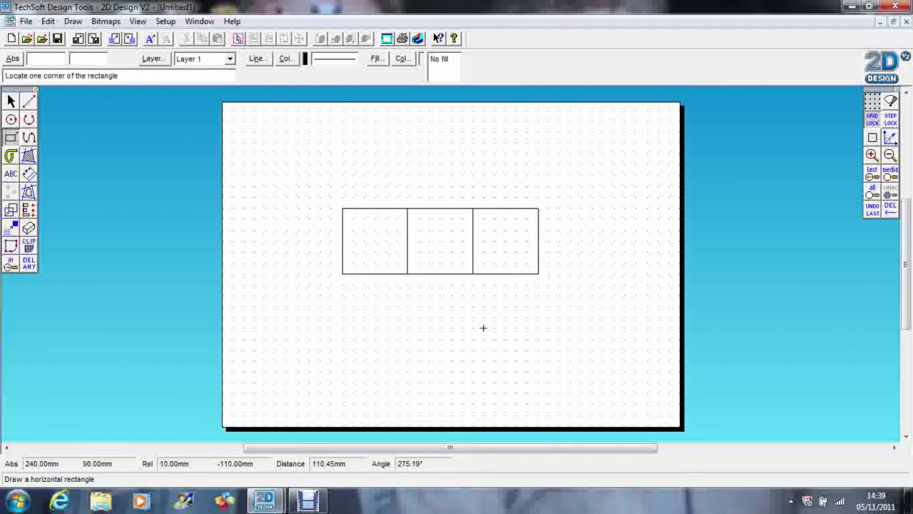
left_click(408, 208)
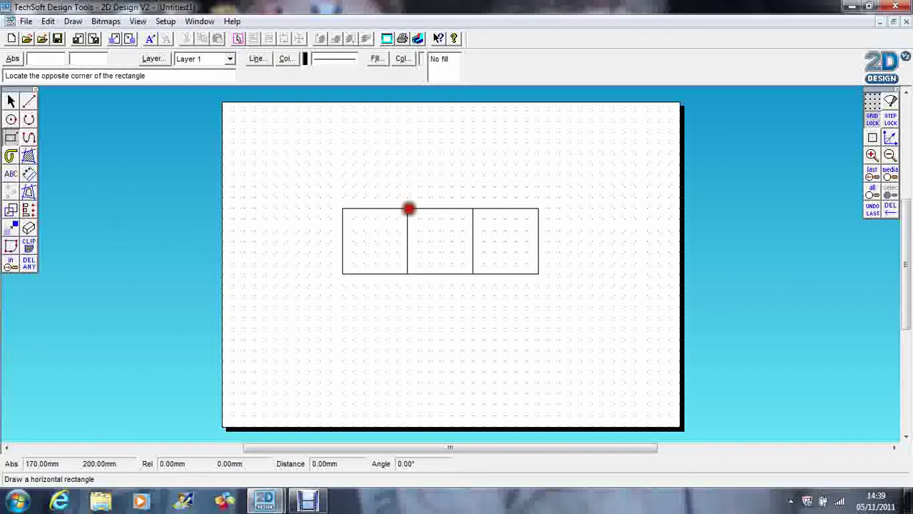
left_click(473, 143)
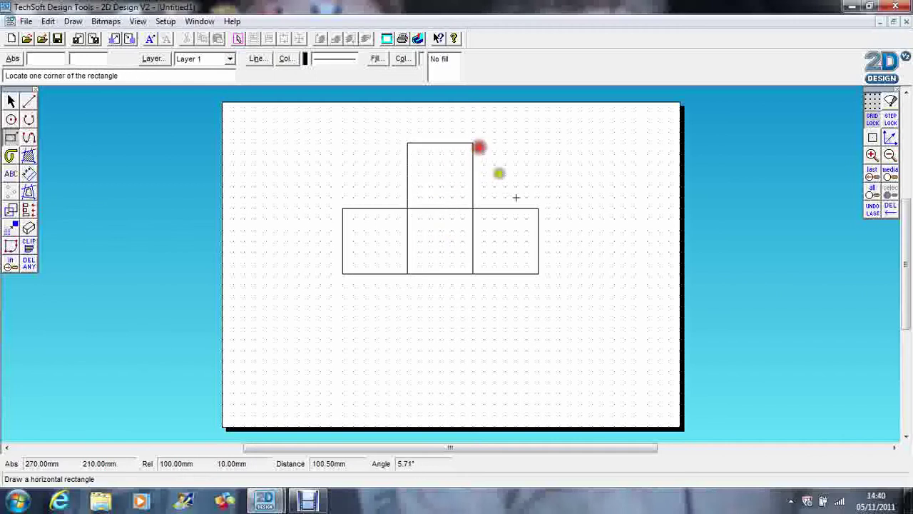
left_click(408, 274)
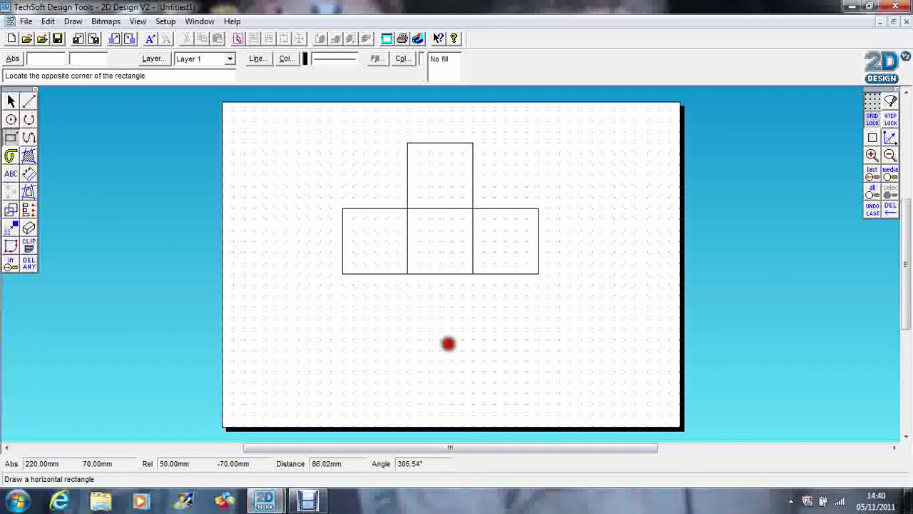
left_click(474, 340)
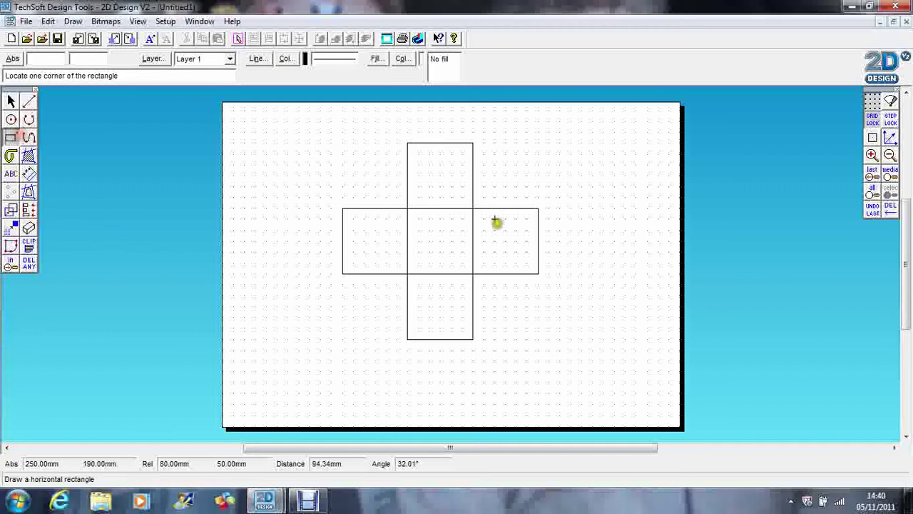
left_click(538, 208)
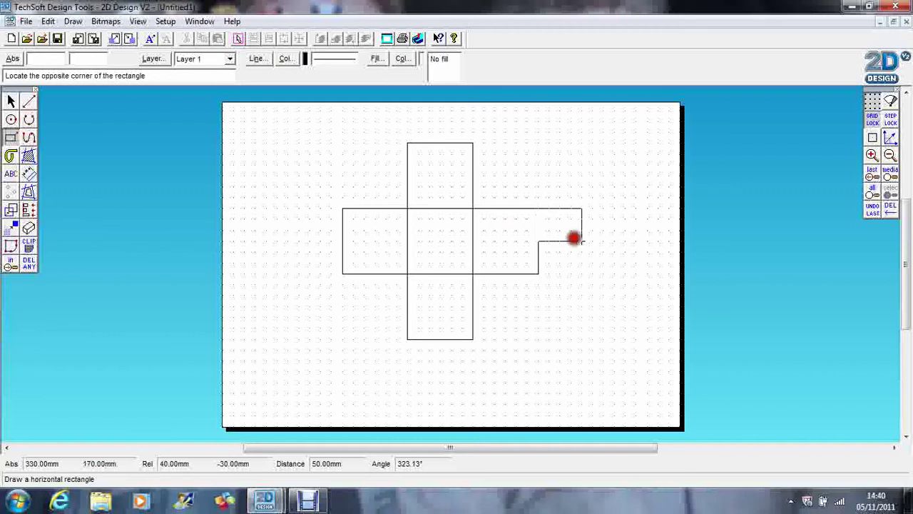
left_click(604, 273)
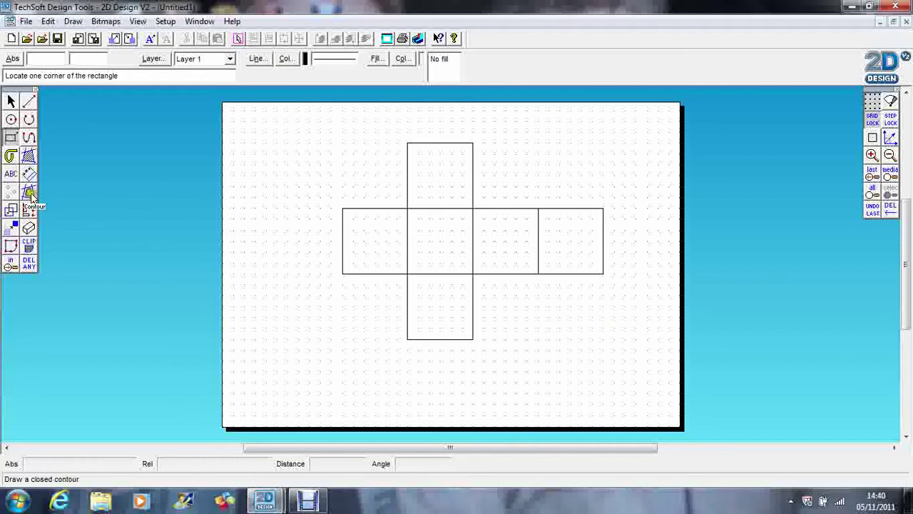
Delete all six squares one by one with DEL ANY
left_click(30, 267)
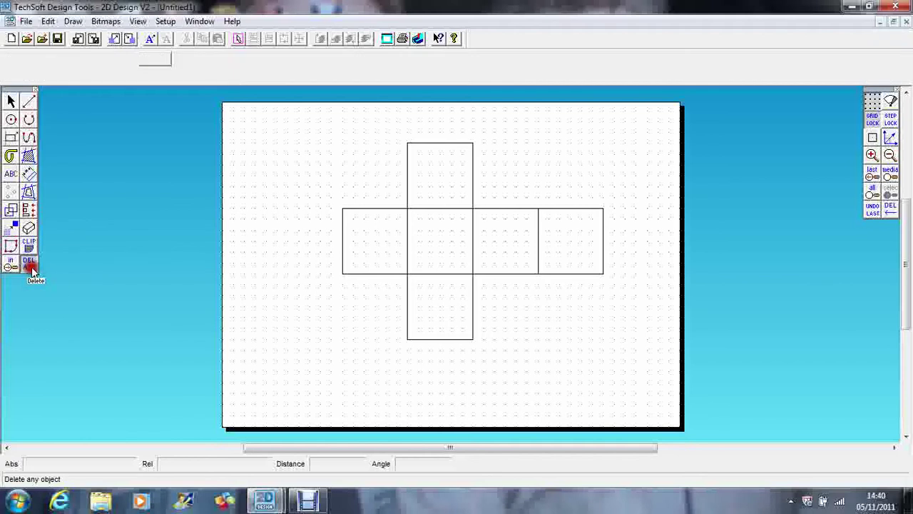
left_click(472, 307)
left_click(477, 274)
left_click(470, 265)
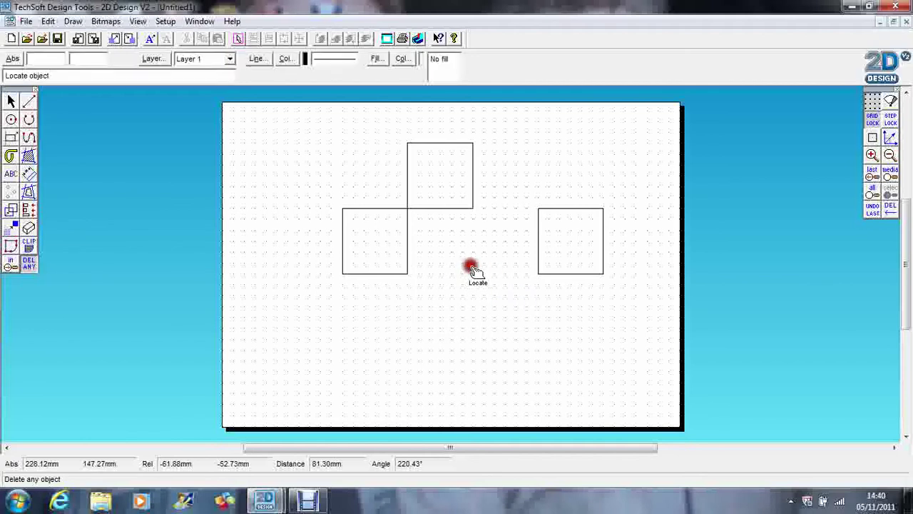
left_click(535, 251)
left_click(451, 208)
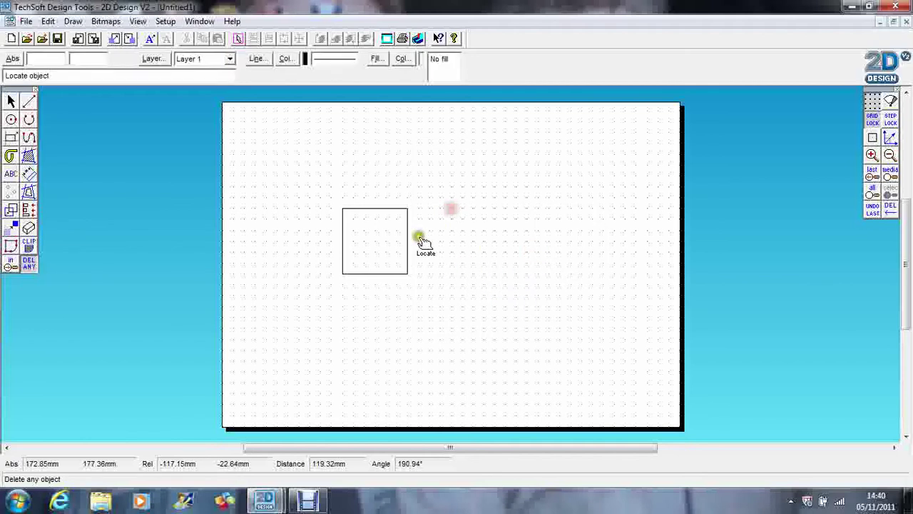
left_click(419, 239)
left_click(28, 102)
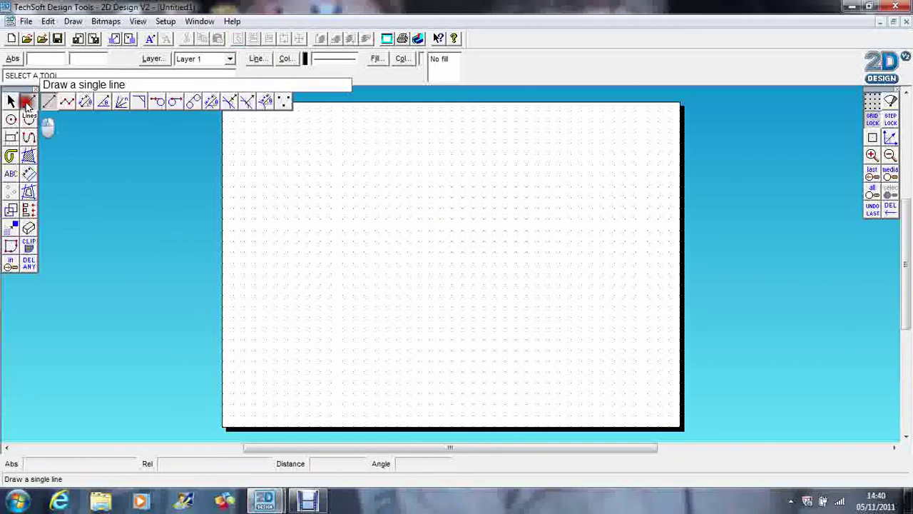
Outline the first two squares of the row with the Polyline tool
left_click(67, 101)
left_click(342, 197)
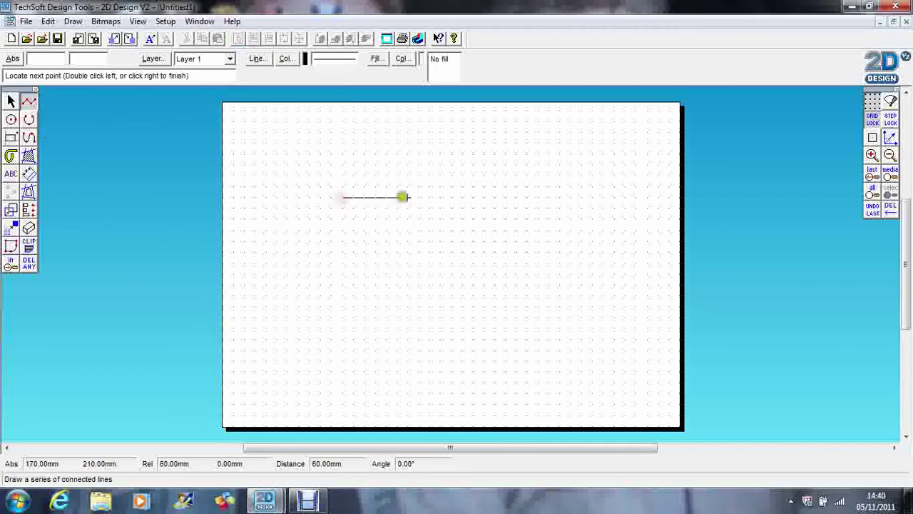
left_click(407, 197)
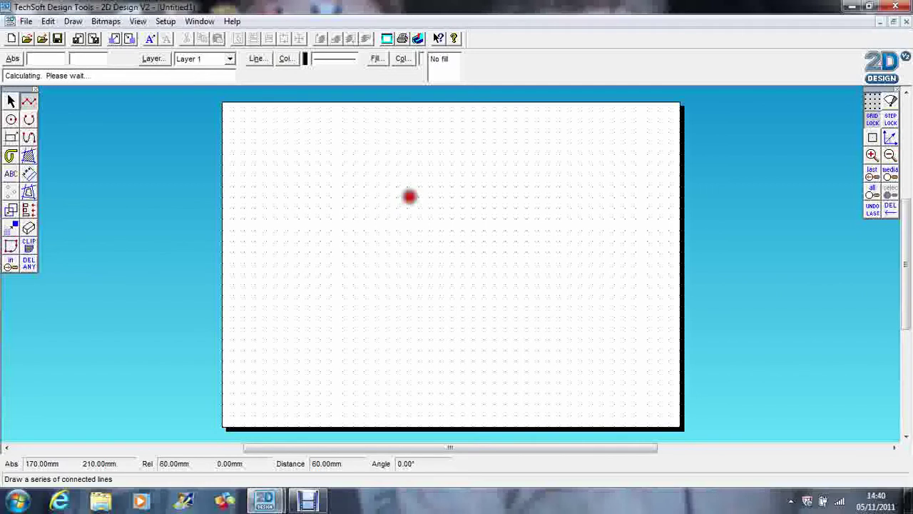
left_click(408, 263)
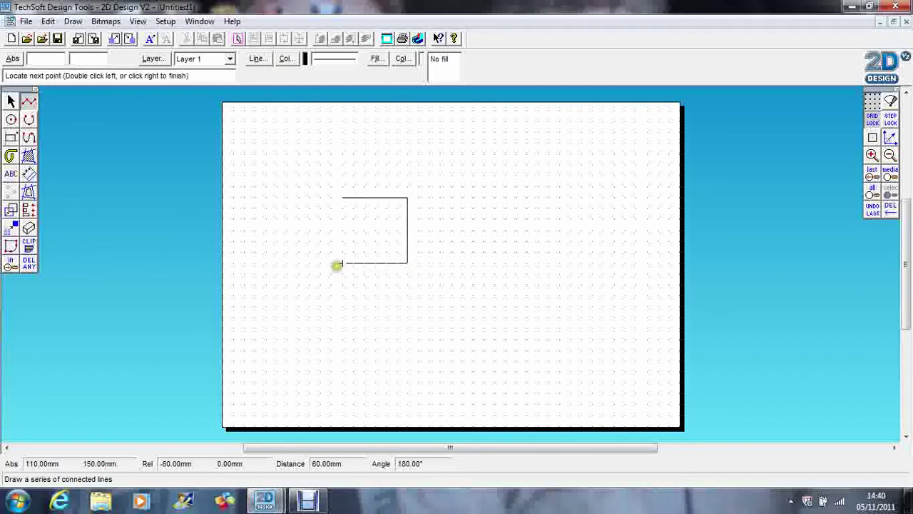
left_click(342, 263)
left_click(342, 197)
right_click(332, 205)
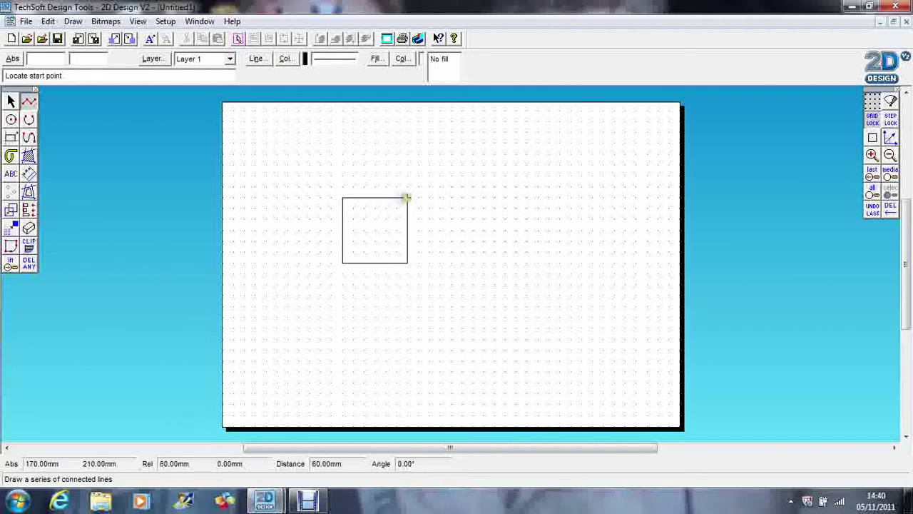
left_click(408, 198)
left_click(472, 197)
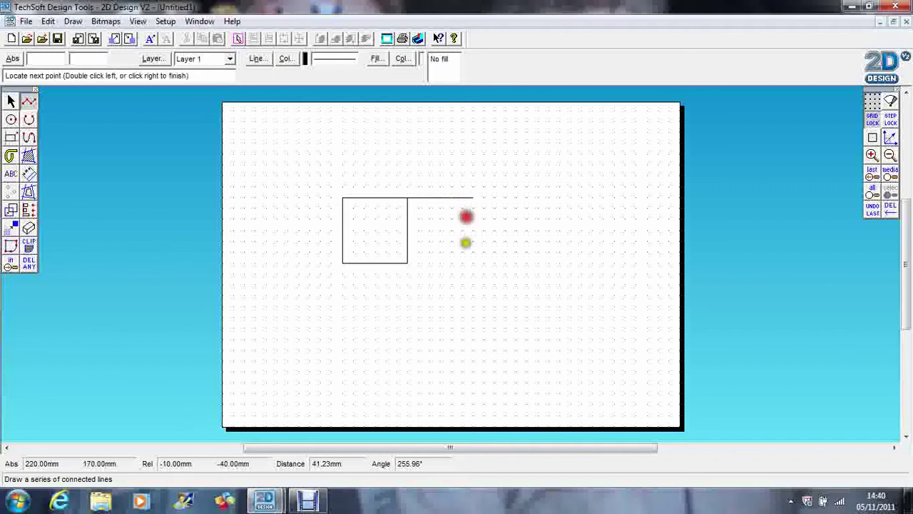
left_click(473, 263)
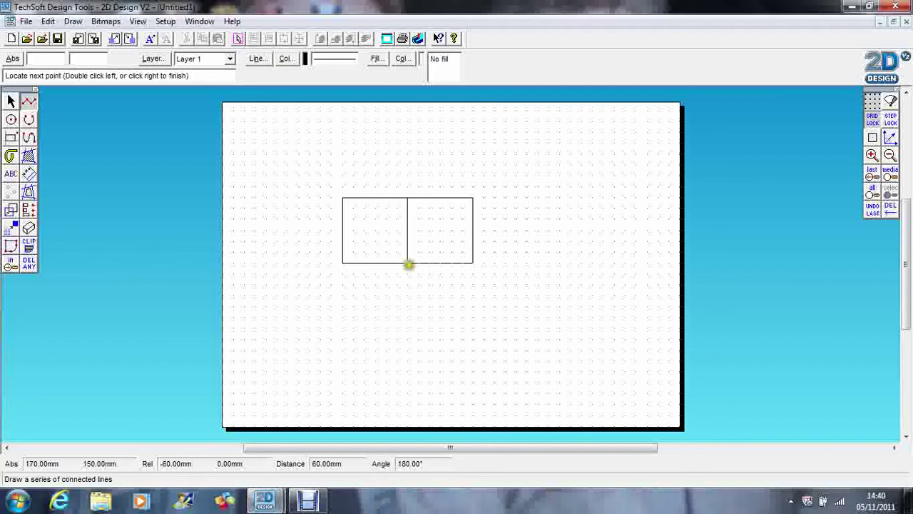
left_click(408, 263)
right_click(414, 266)
Add the third and fourth squares to complete the four-square row
left_click(472, 197)
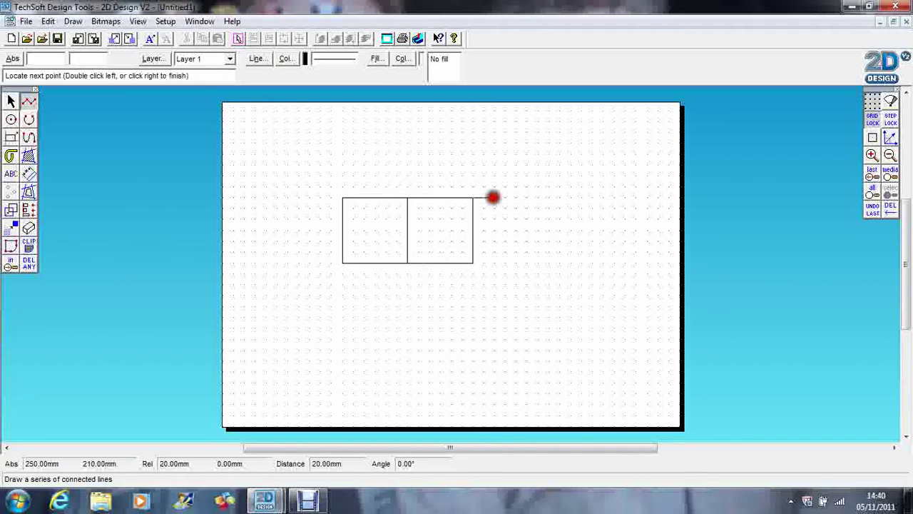
left_click(538, 198)
right_click(534, 260)
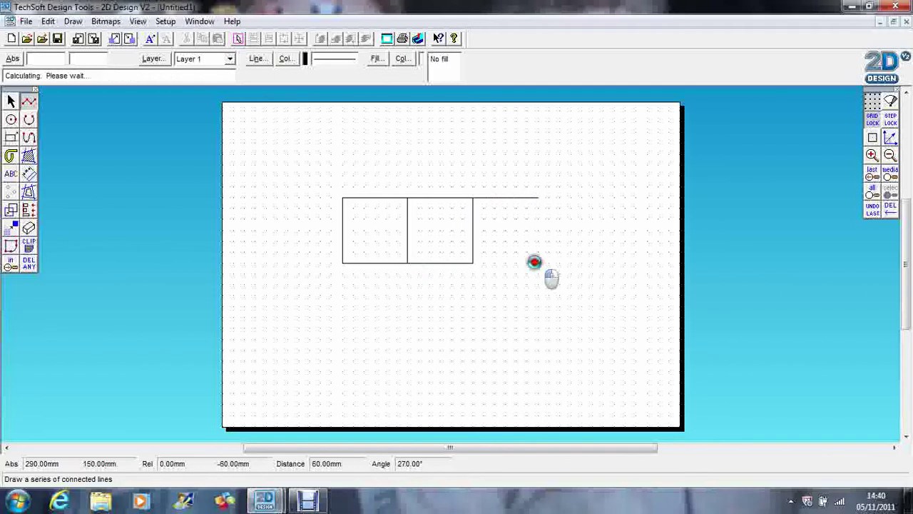
left_click(473, 263)
right_click(538, 212)
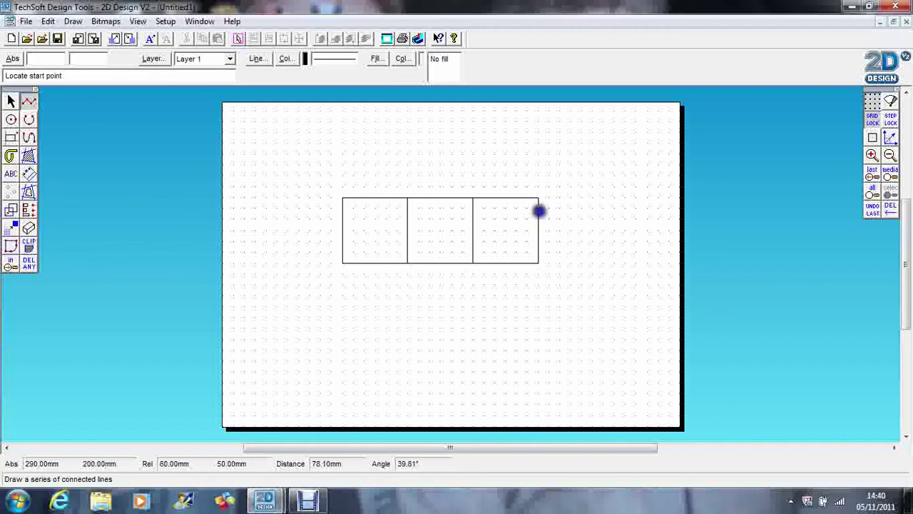
left_click(539, 200)
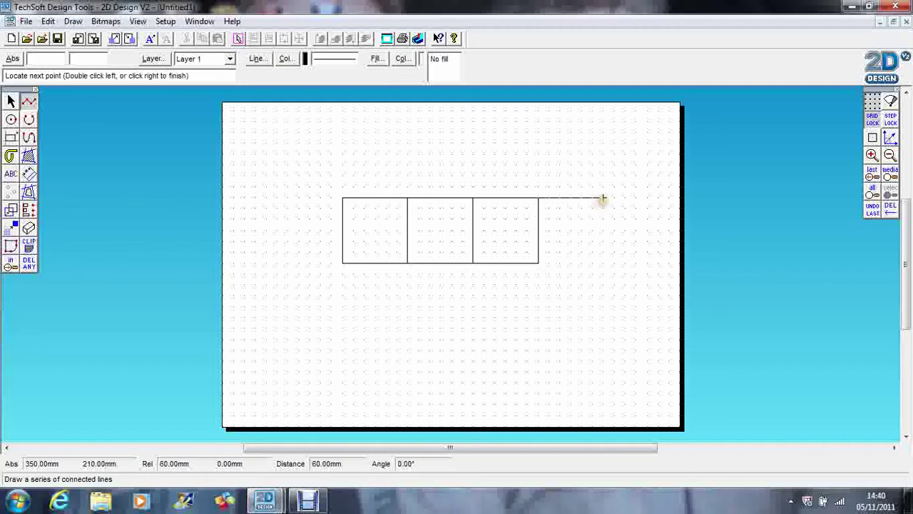
left_click(603, 199)
left_click(602, 263)
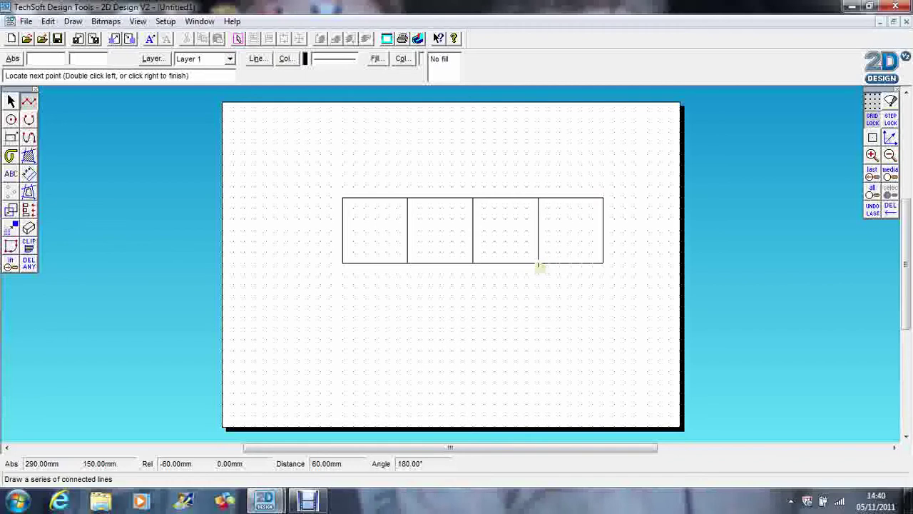
left_click(539, 263)
right_click(418, 275)
Draw squares below and above the second square to finish the cross net
left_click(407, 263)
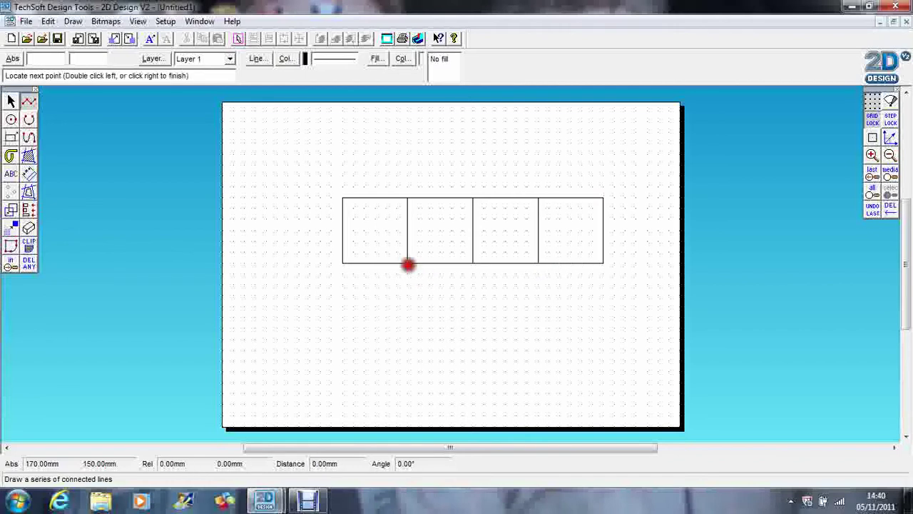
left_click(407, 327)
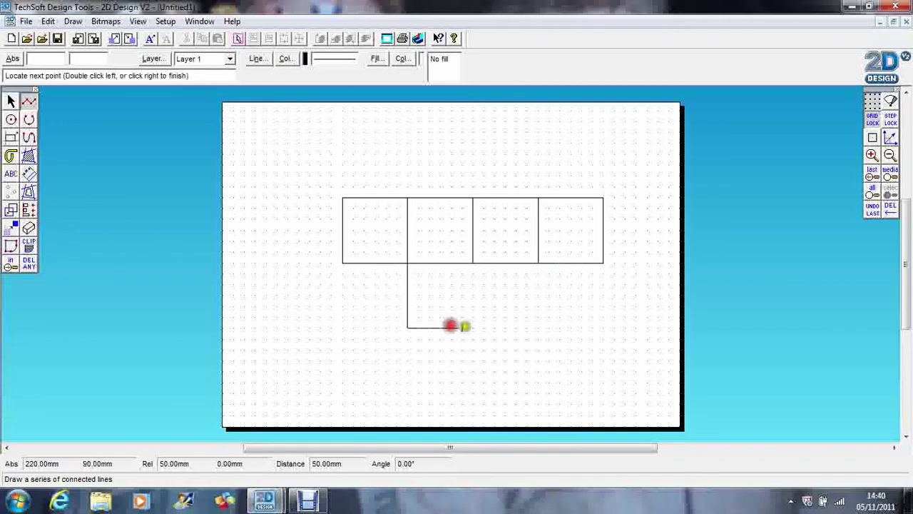
left_click(472, 328)
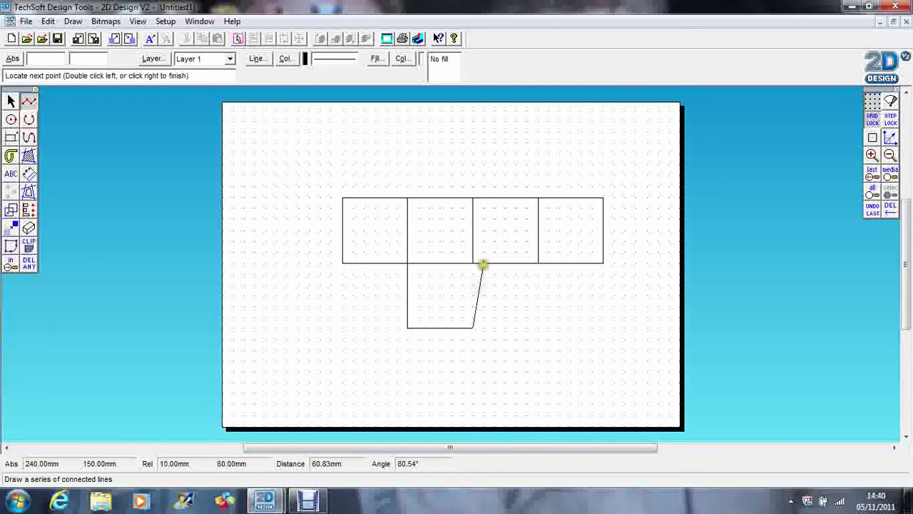
left_click(472, 263)
right_click(472, 265)
left_click(407, 198)
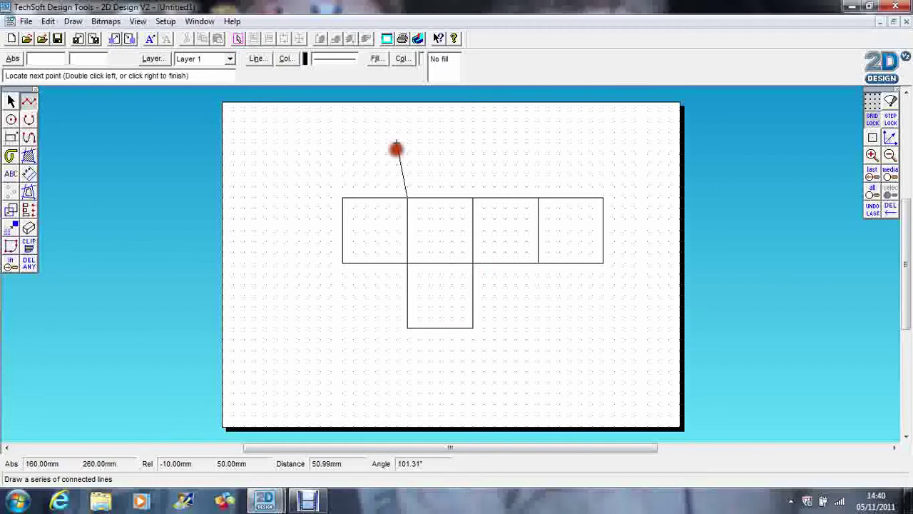
left_click(408, 132)
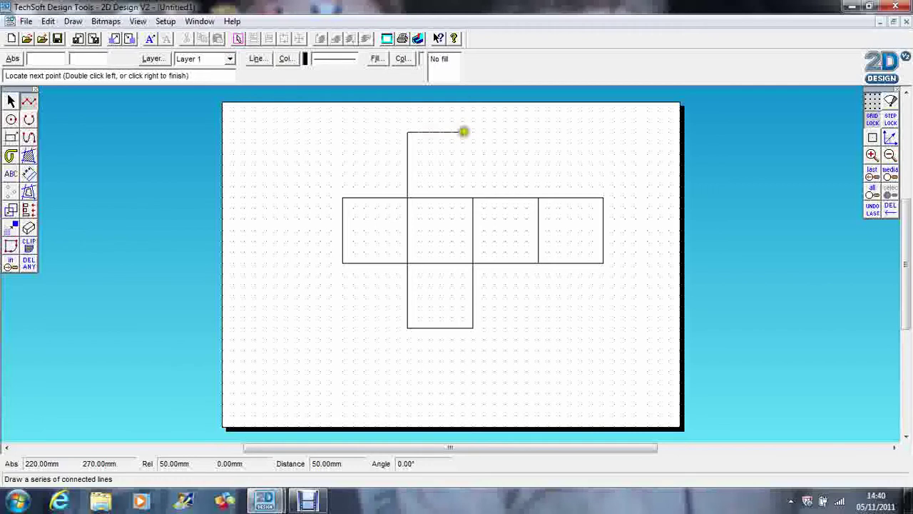
left_click(472, 132)
left_click(472, 197)
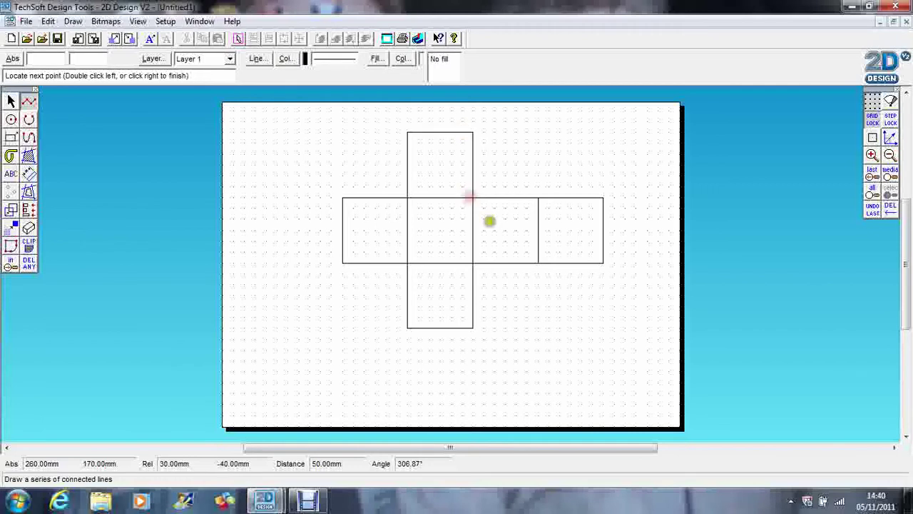
right_click(489, 221)
left_click(11, 101)
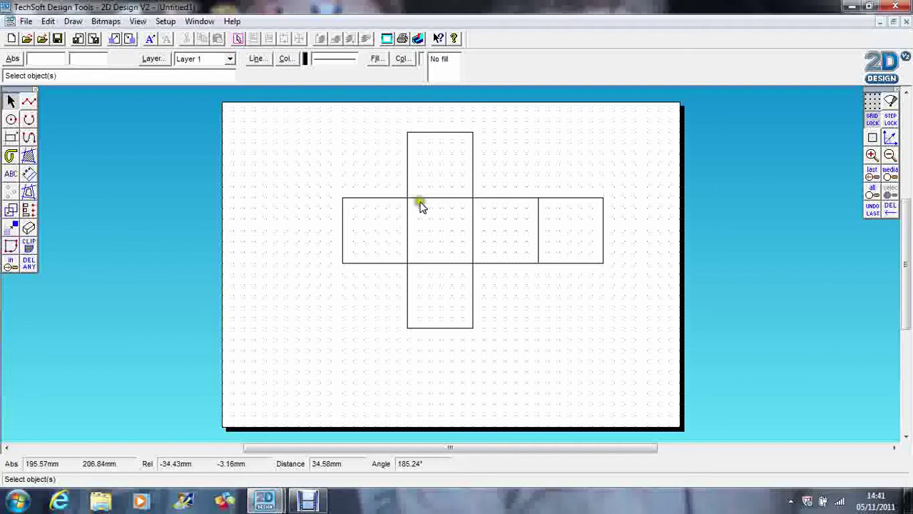
Colour the line between the left and centre squares red
left_click(408, 237)
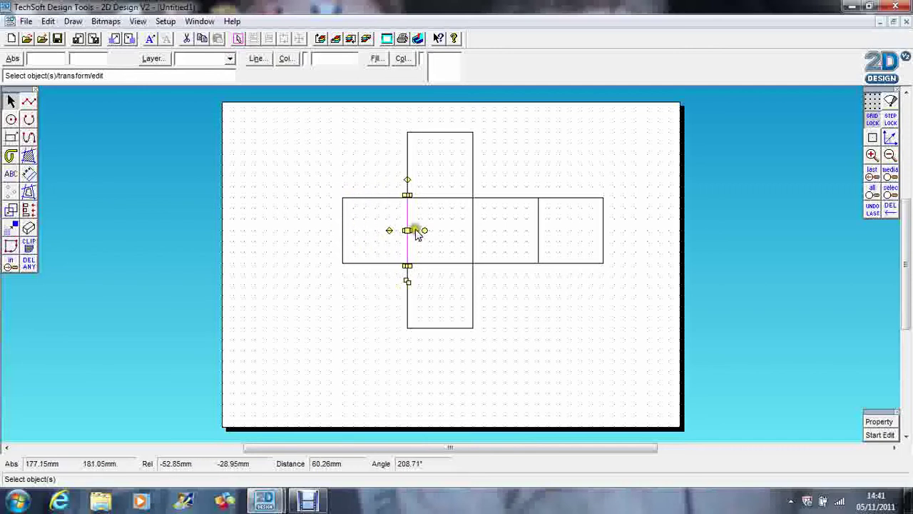
left_click(285, 58)
left_click(413, 285)
left_click(413, 339)
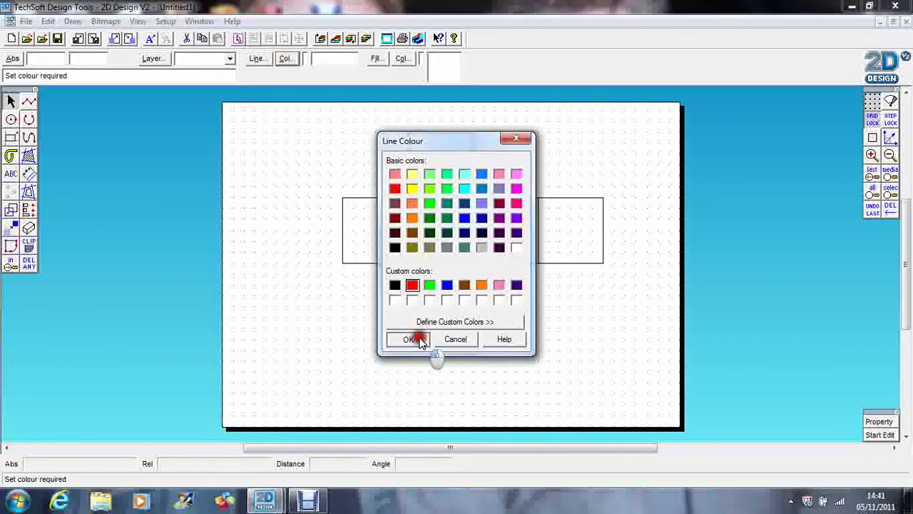
left_click(351, 322)
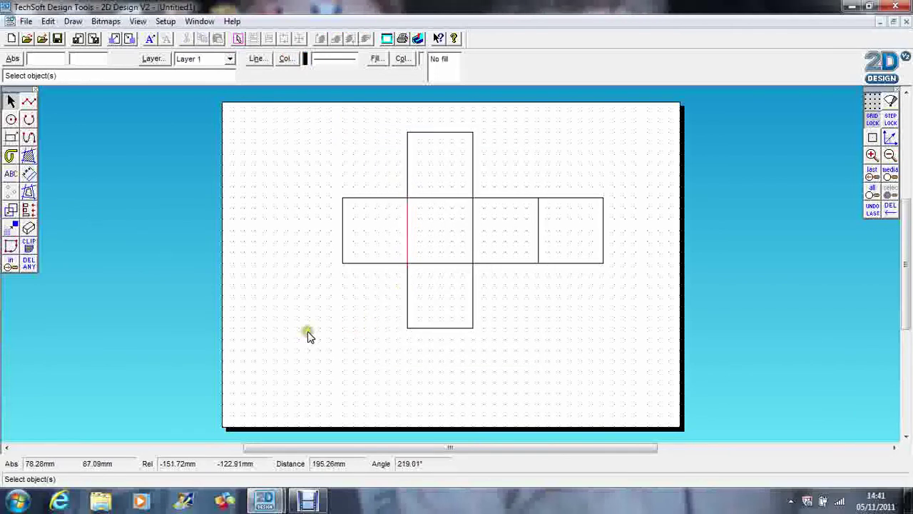
Make the centre square's lines and the line between the right squares red
left_click(438, 198)
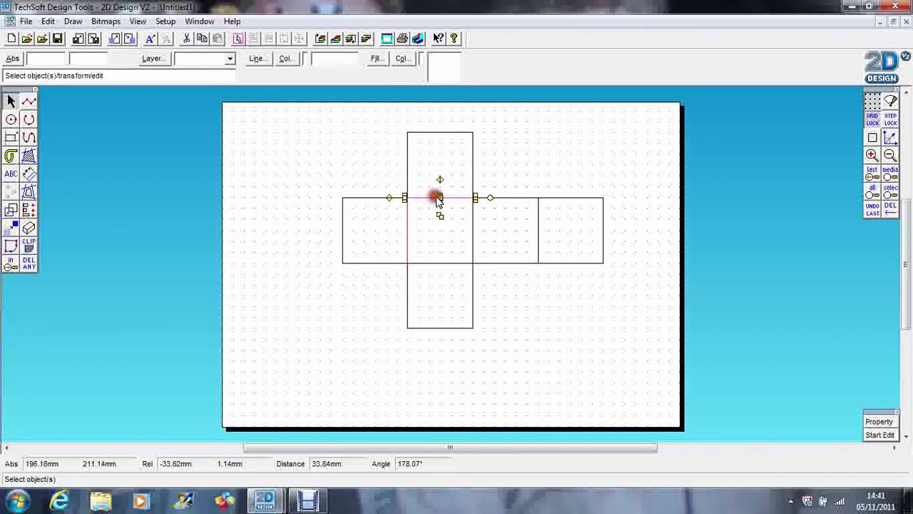
left_click(444, 262)
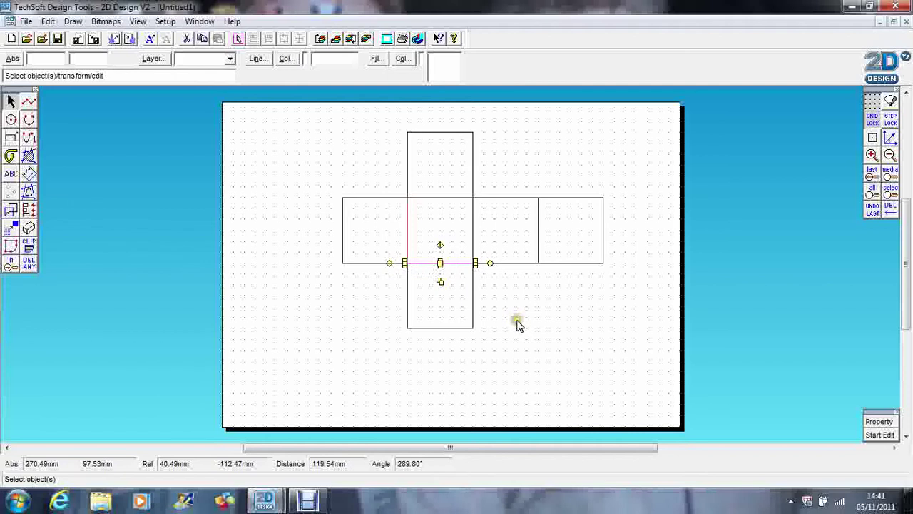
left_click(440, 198)
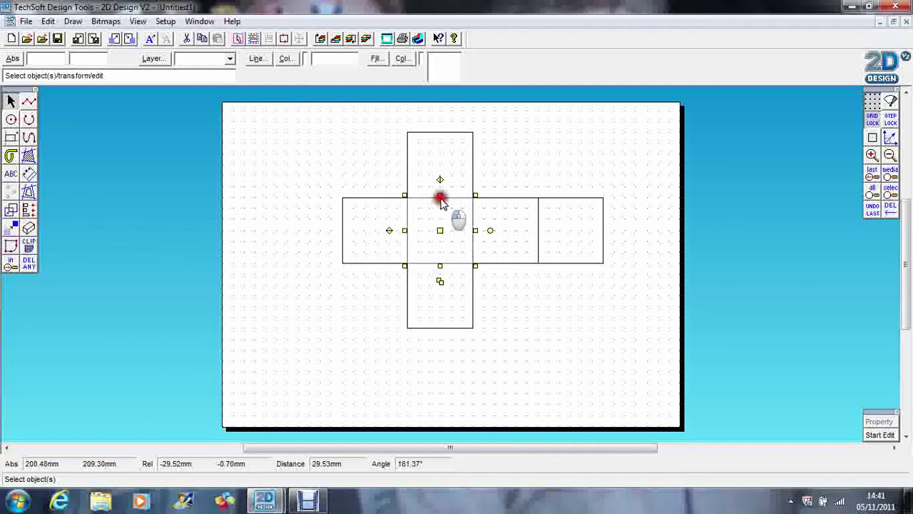
left_click(475, 216)
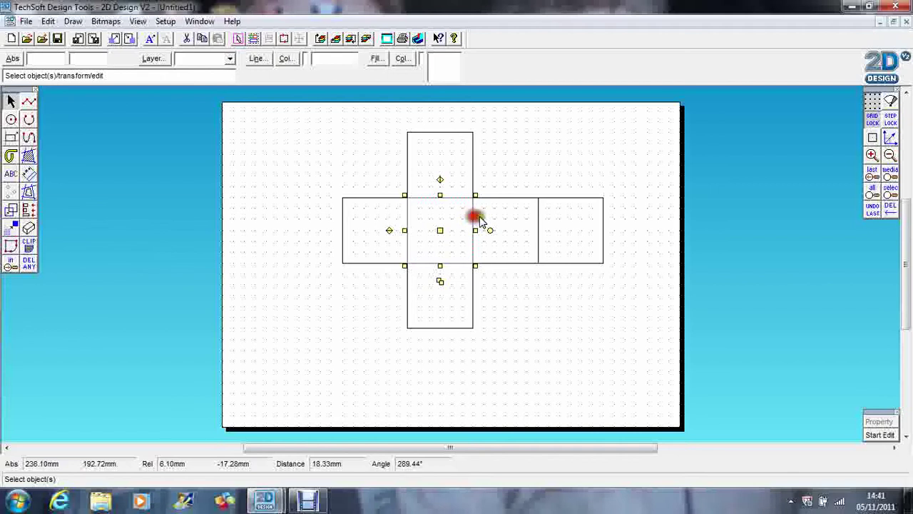
left_click(536, 226)
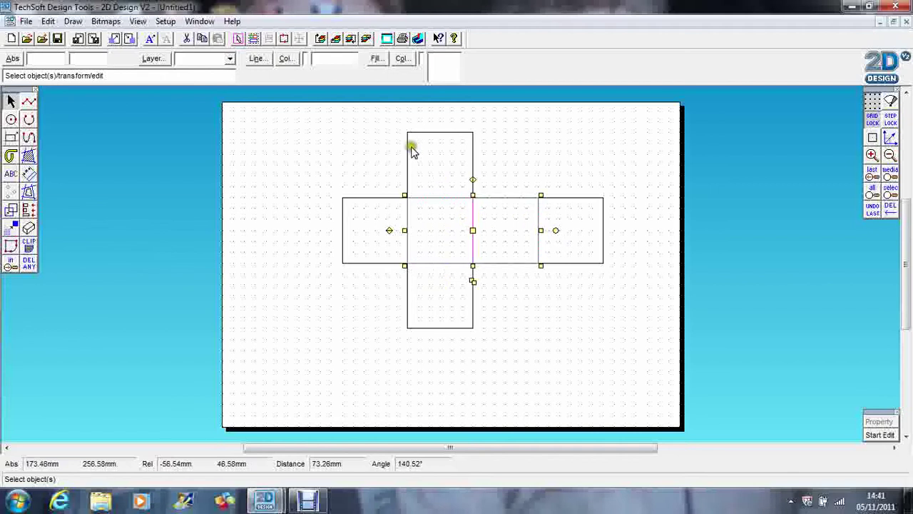
left_click(285, 59)
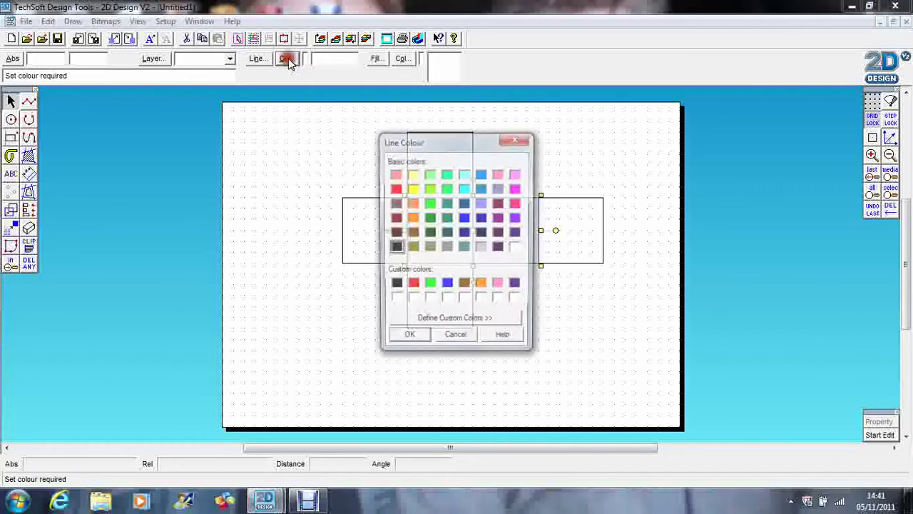
left_click(414, 282)
left_click(417, 335)
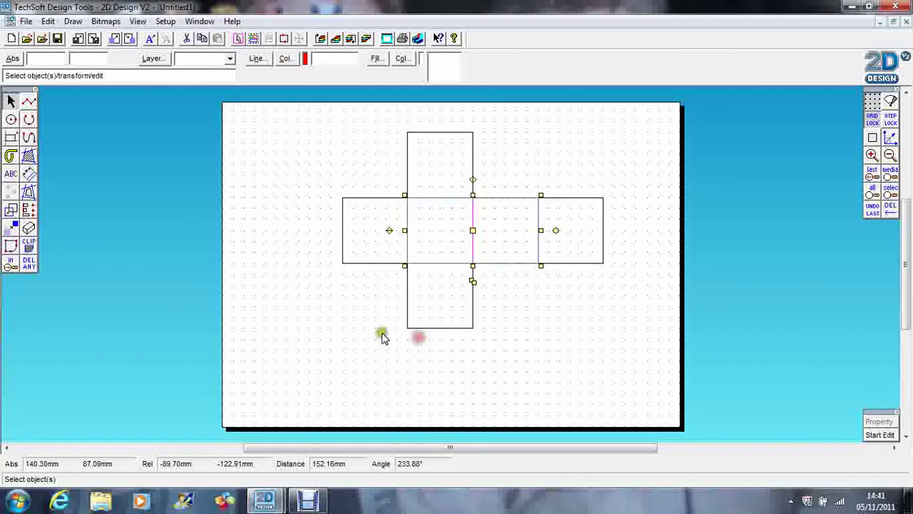
left_click(346, 326)
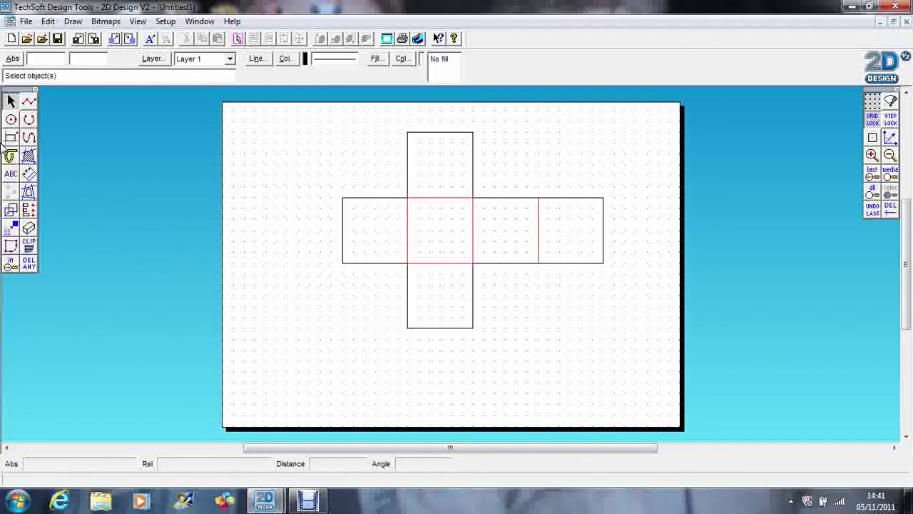
left_click(28, 262)
Delete the left square's edges, then box-delete the rest of the net
left_click(343, 257)
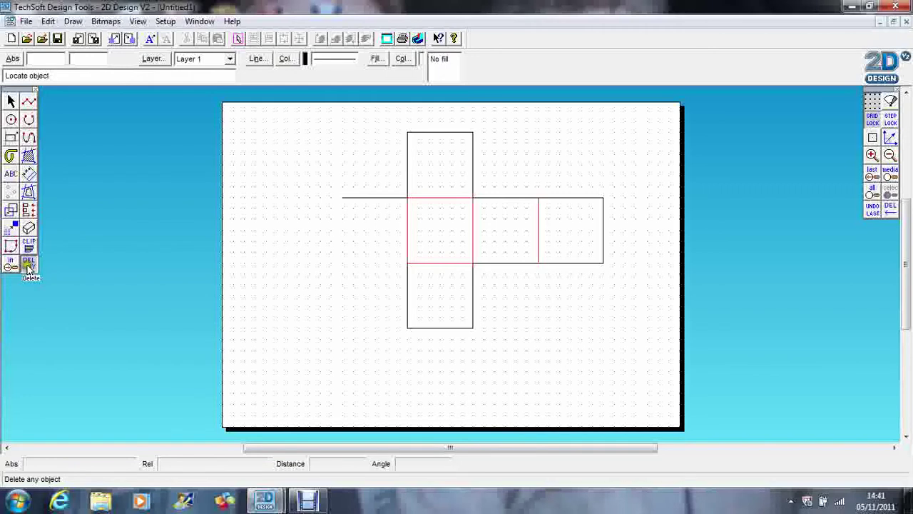
left_click(32, 264)
left_click(88, 266)
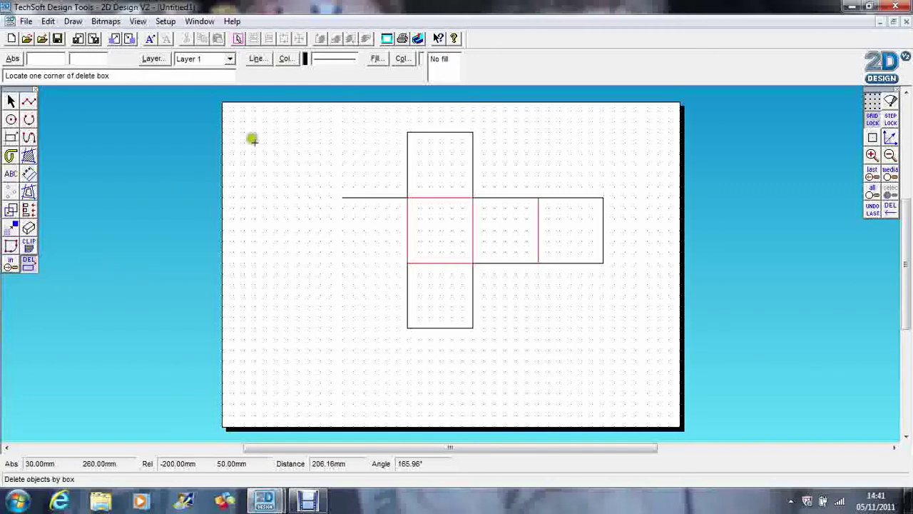
left_click_drag(288, 111, 634, 373)
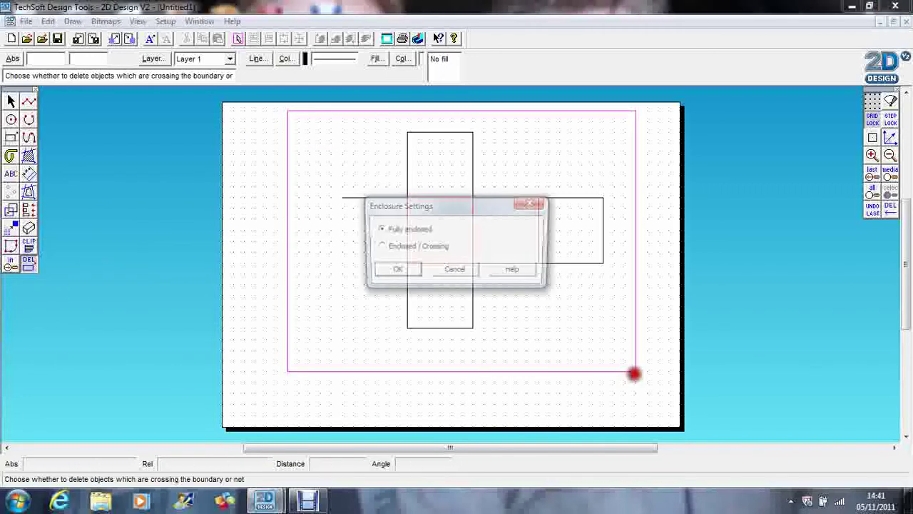
left_click(398, 268)
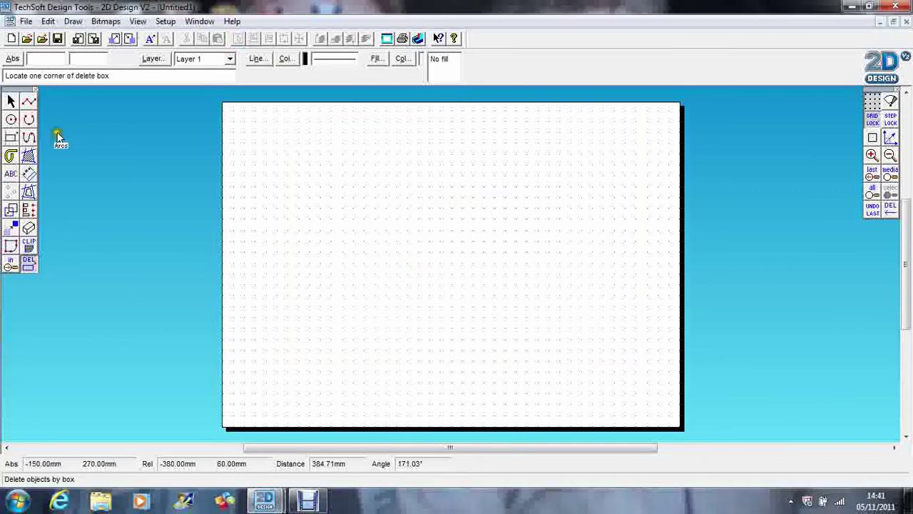
left_click(28, 102)
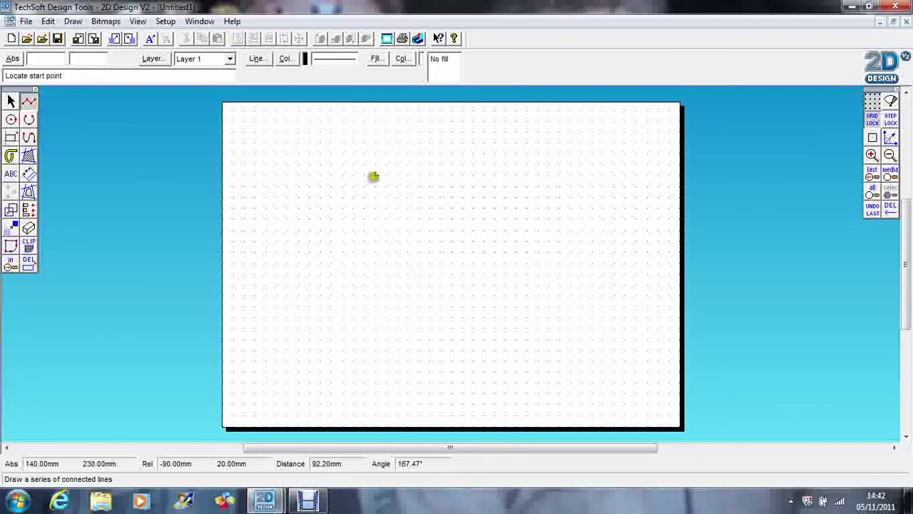
Draw one square from top, bottom, left and right connected lines on the empty page
left_click(364, 165)
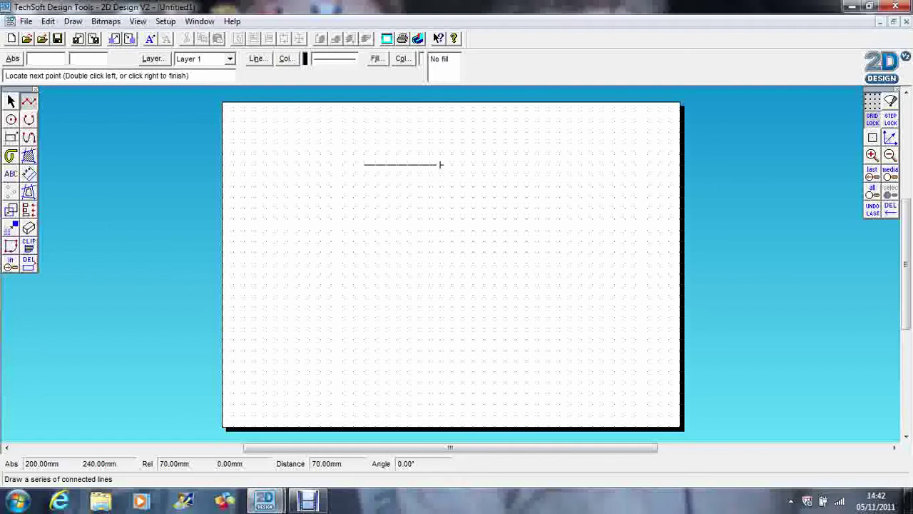
double_click(435, 167)
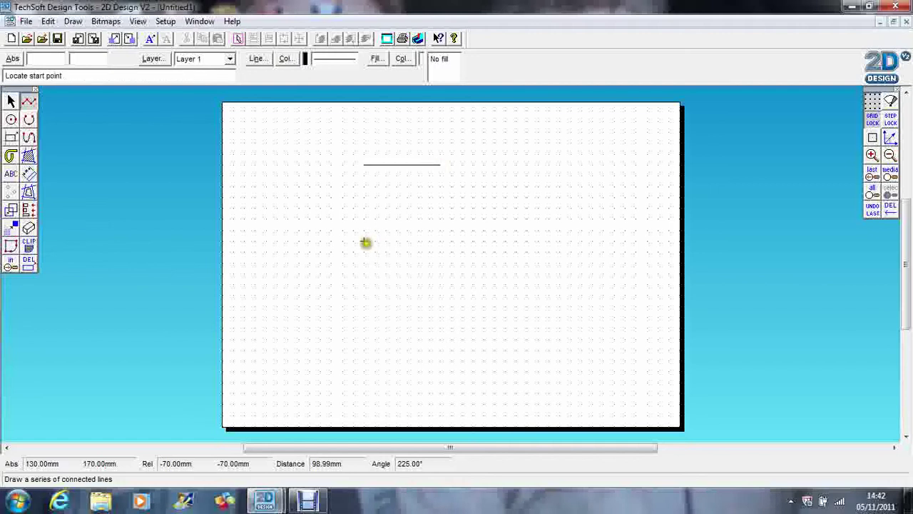
left_click(365, 243)
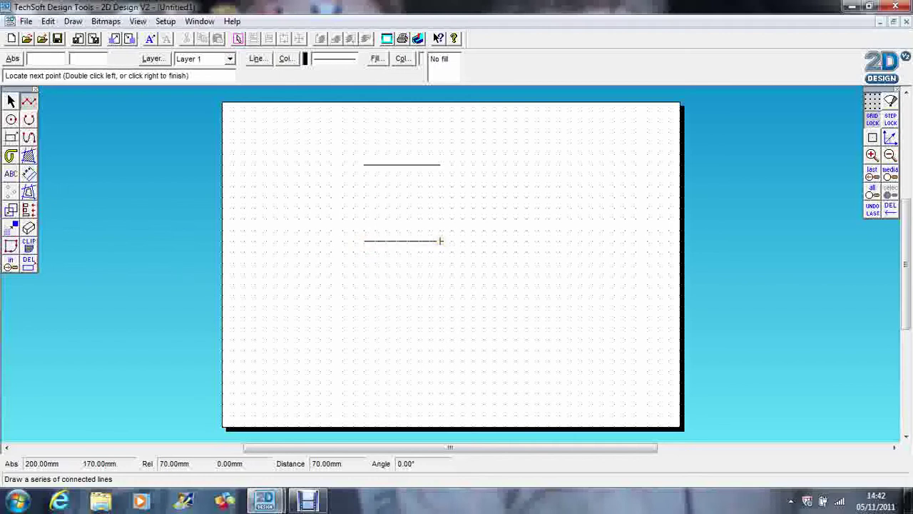
double_click(440, 240)
left_click(365, 165)
left_click(364, 239)
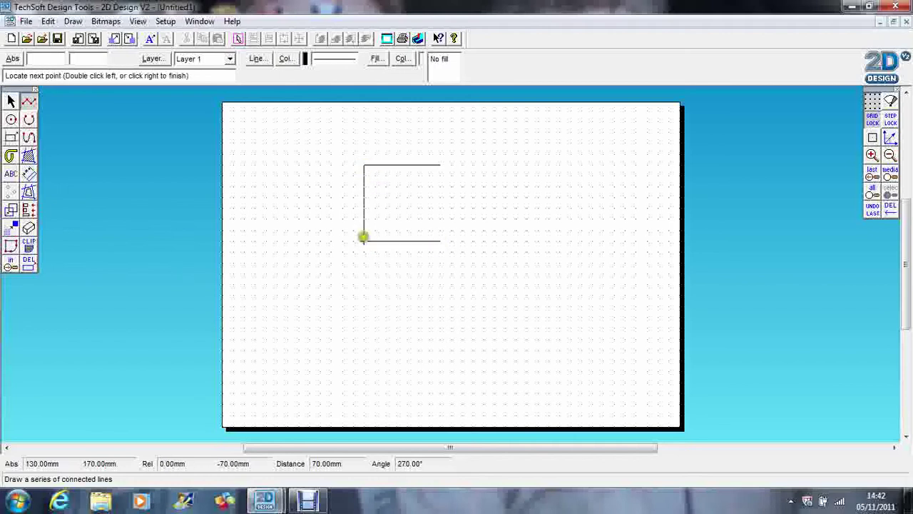
left_click(364, 239)
right_click(431, 178)
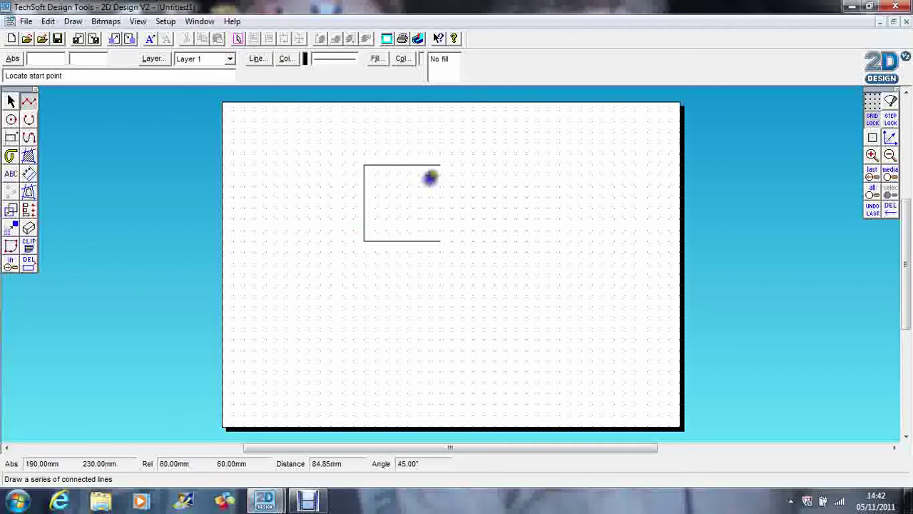
left_click(442, 165)
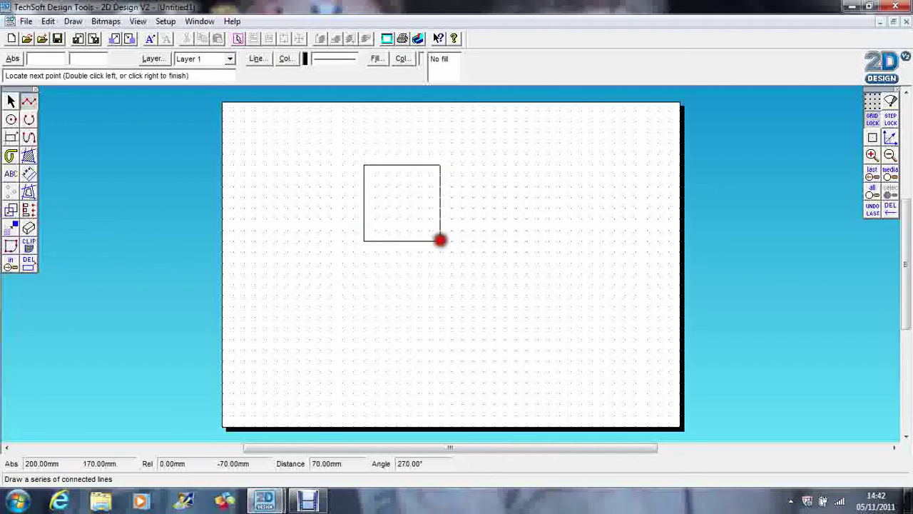
left_click(440, 240)
right_click(480, 250)
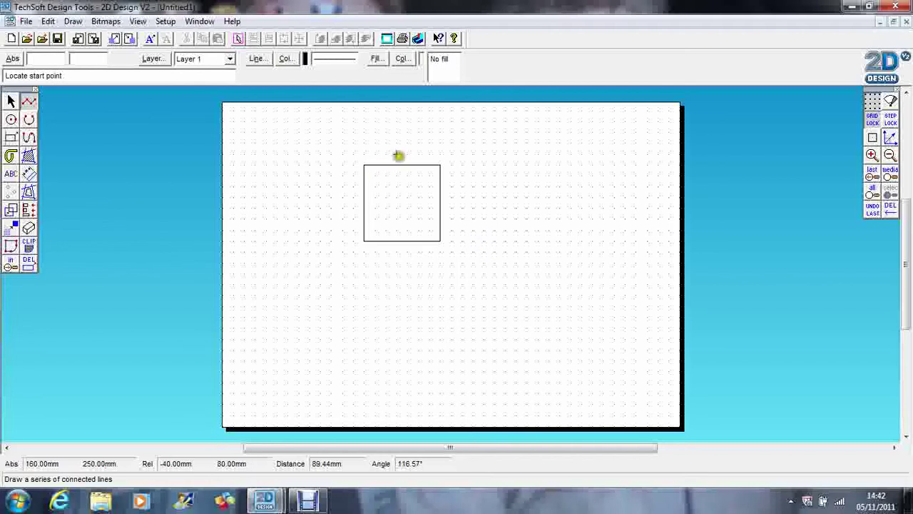
left_click(12, 102)
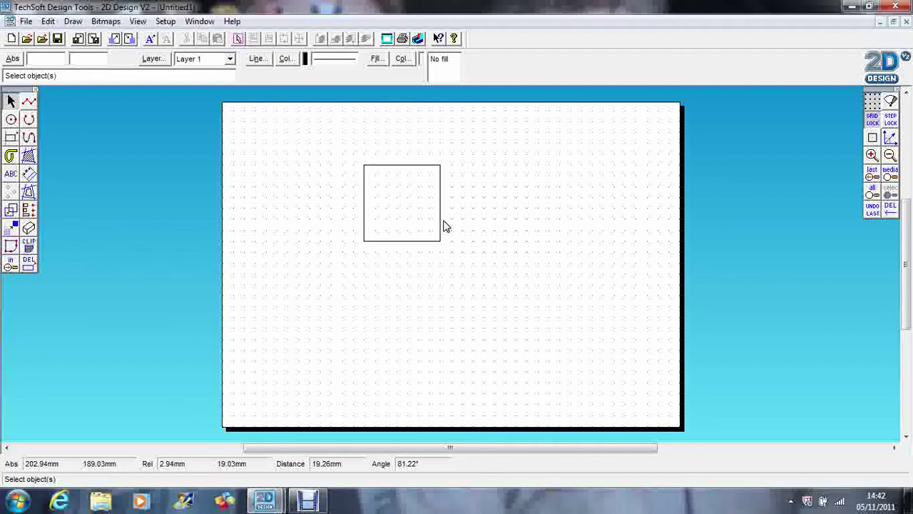
Set the Contour tool's spacing to 0 mm
left_click(410, 226)
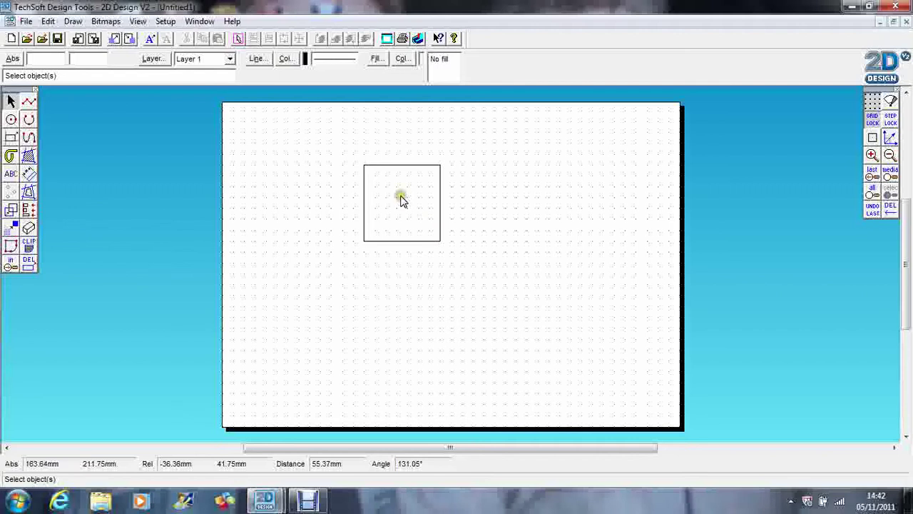
left_click(416, 176)
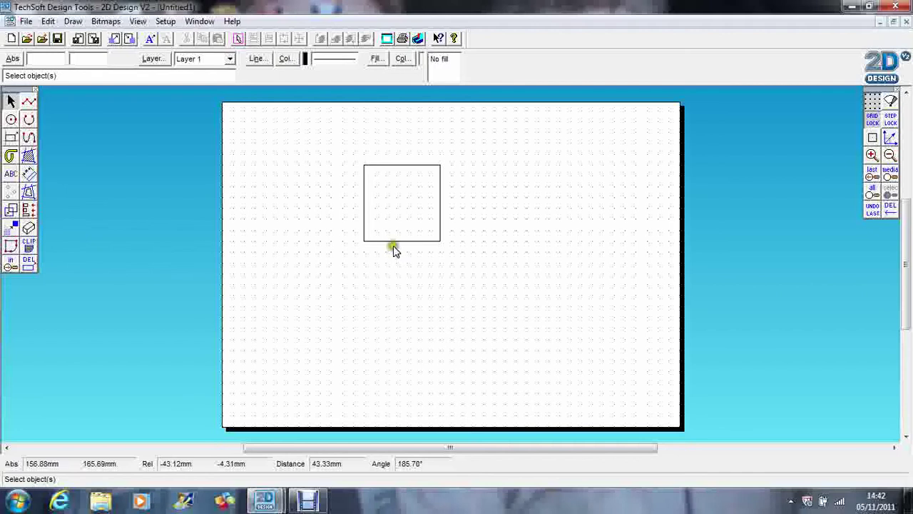
left_click(29, 193)
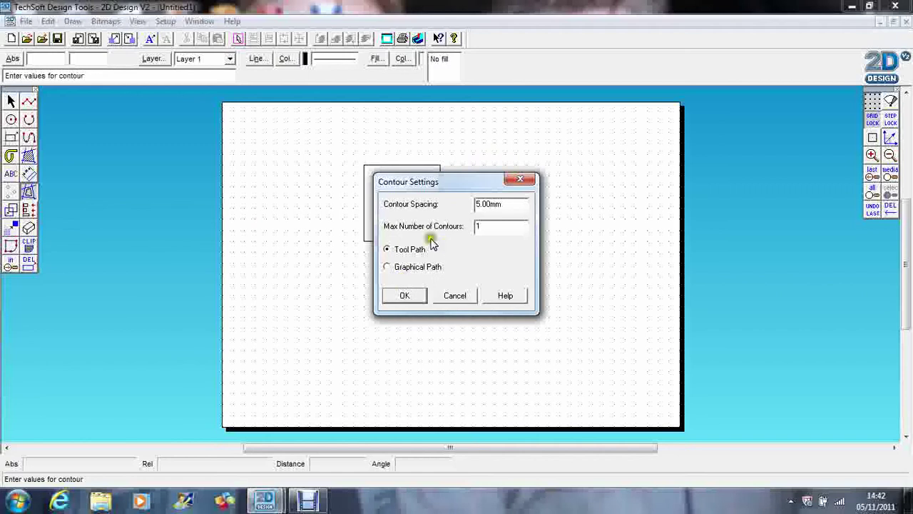
left_click_drag(490, 206, 467, 205)
type("0")
left_click(424, 290)
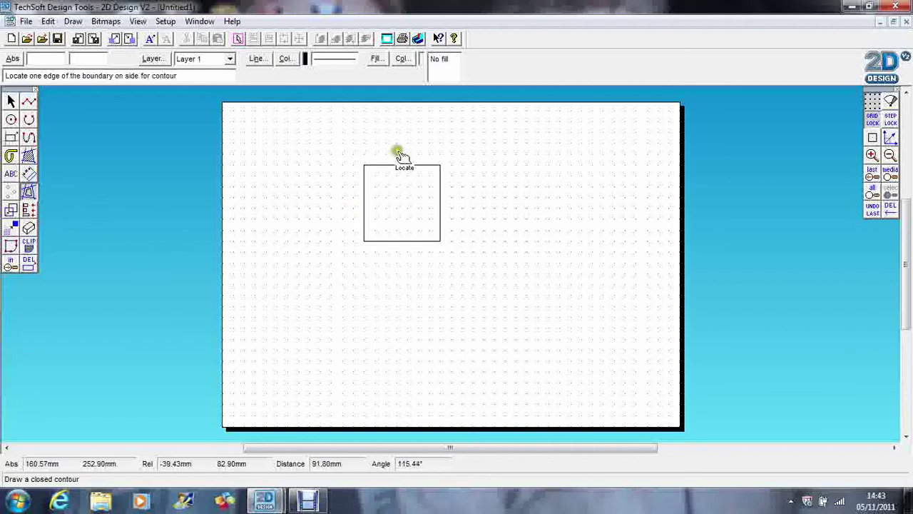
Apply a red contour to the square's edge, then undo it
left_click(285, 60)
left_click(412, 283)
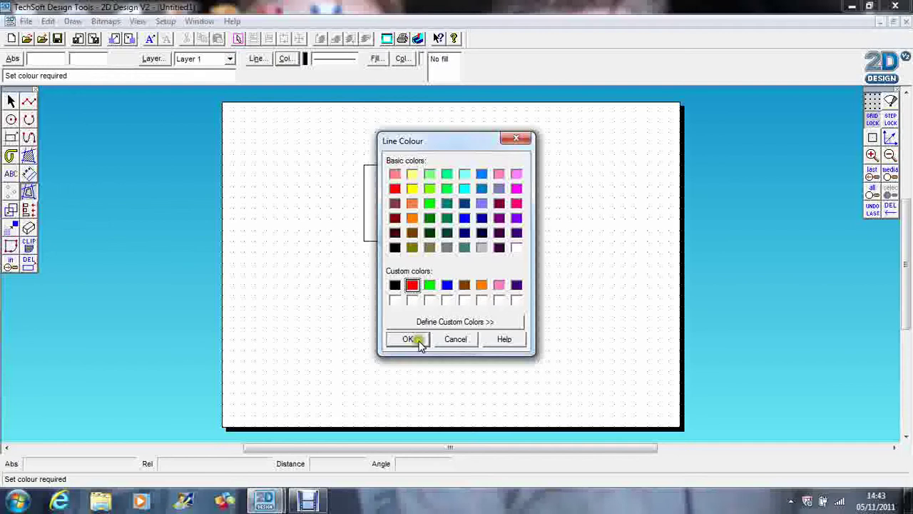
left_click(410, 339)
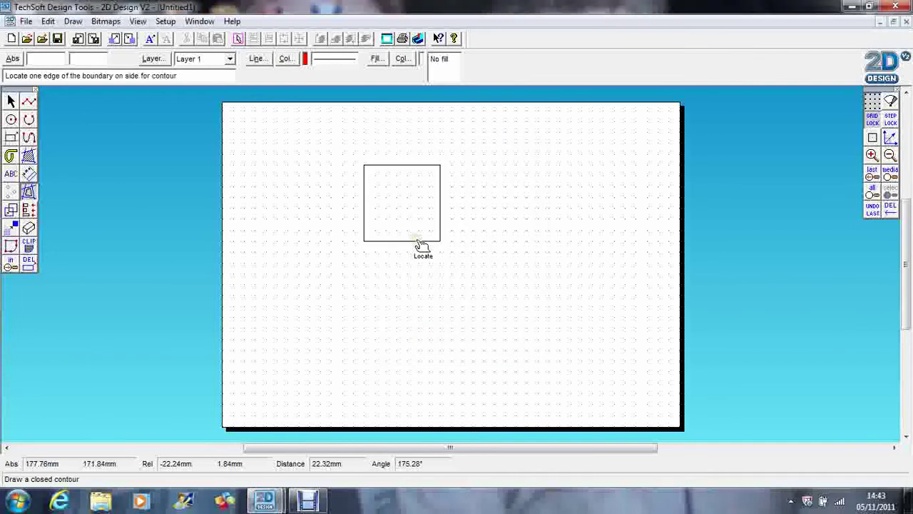
left_click(584, 298)
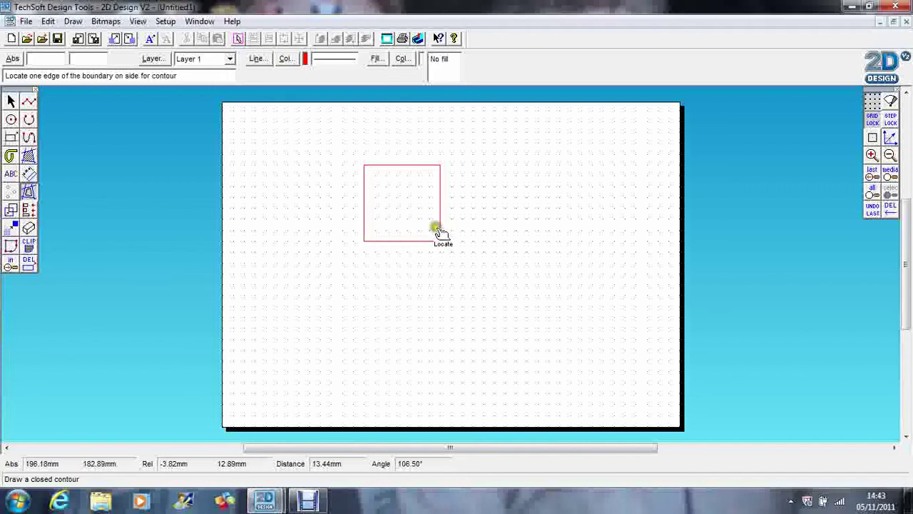
left_click(428, 252)
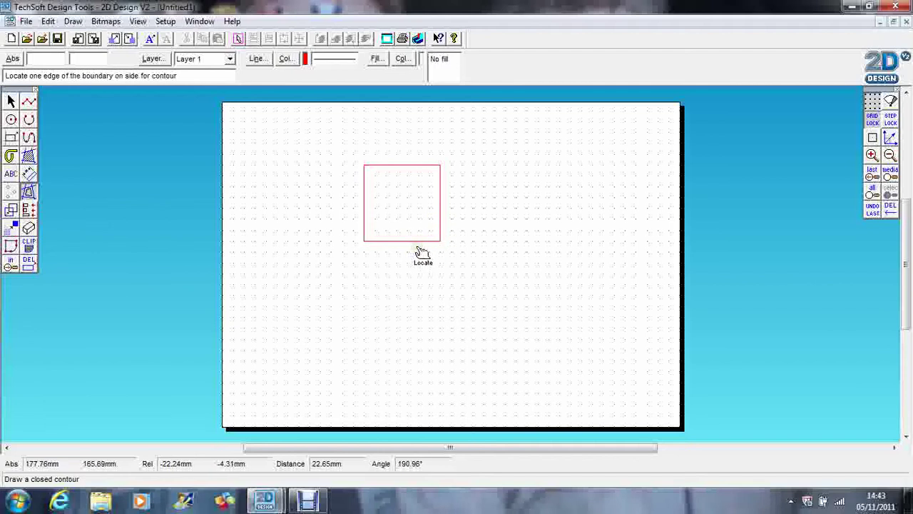
left_click(419, 247)
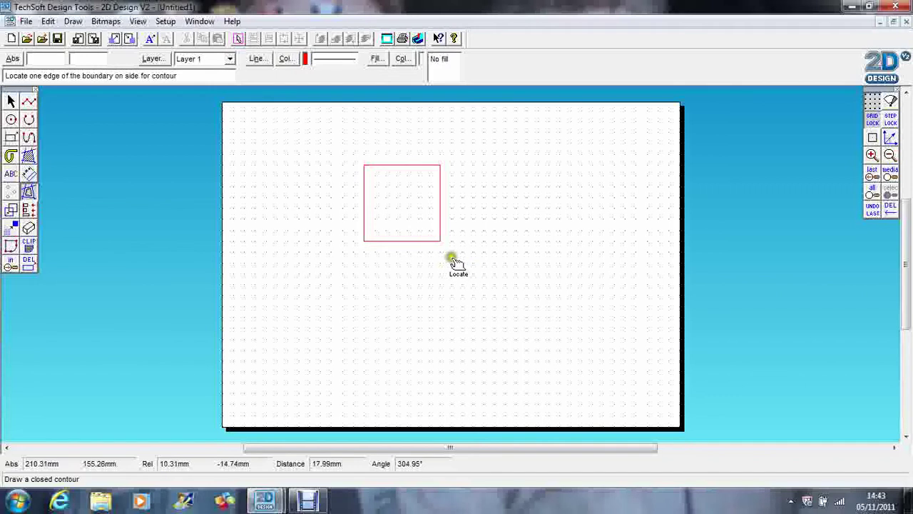
left_click(872, 212)
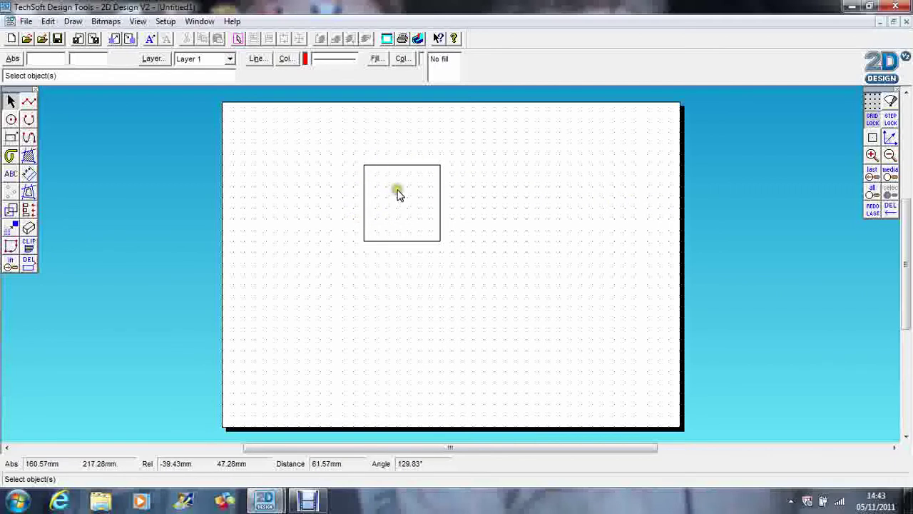
Draw a small black circle below and to the right of the square
left_click(10, 119)
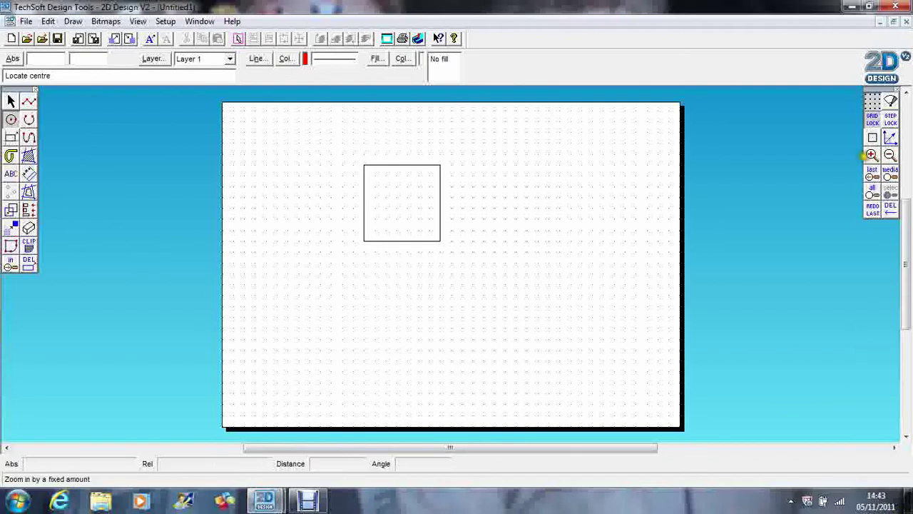
left_click_drag(521, 302, 528, 320)
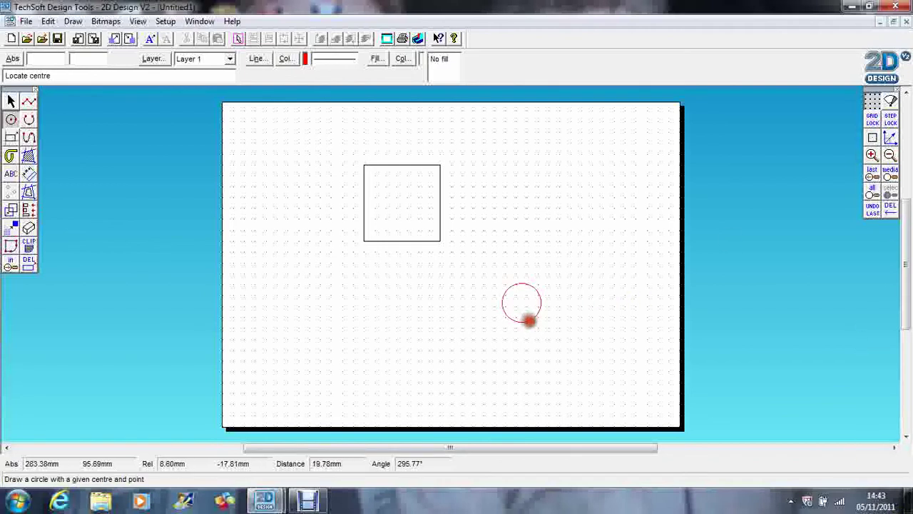
left_click(10, 101)
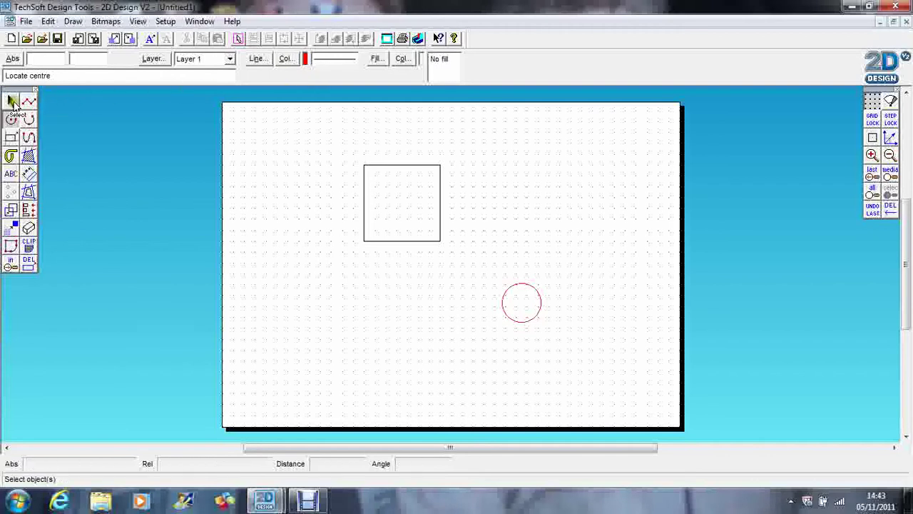
left_click(539, 291)
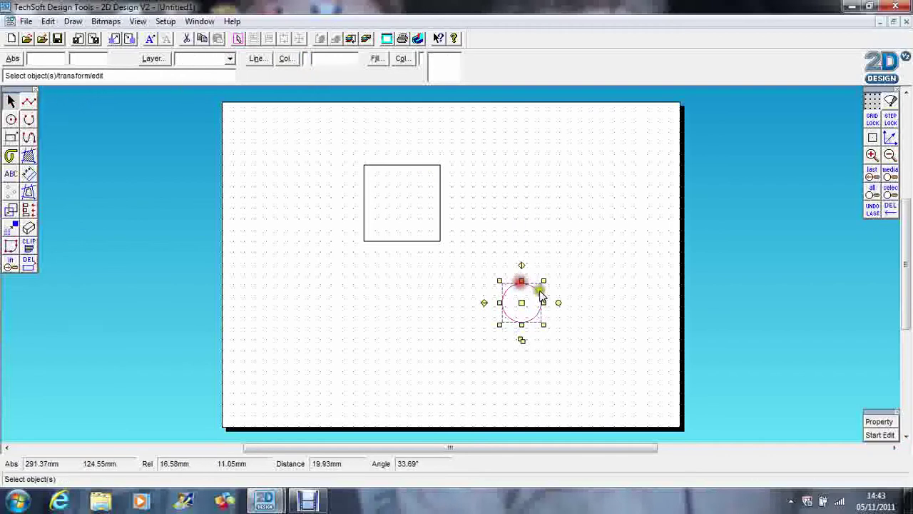
left_click(285, 58)
left_click(396, 286)
left_click(410, 338)
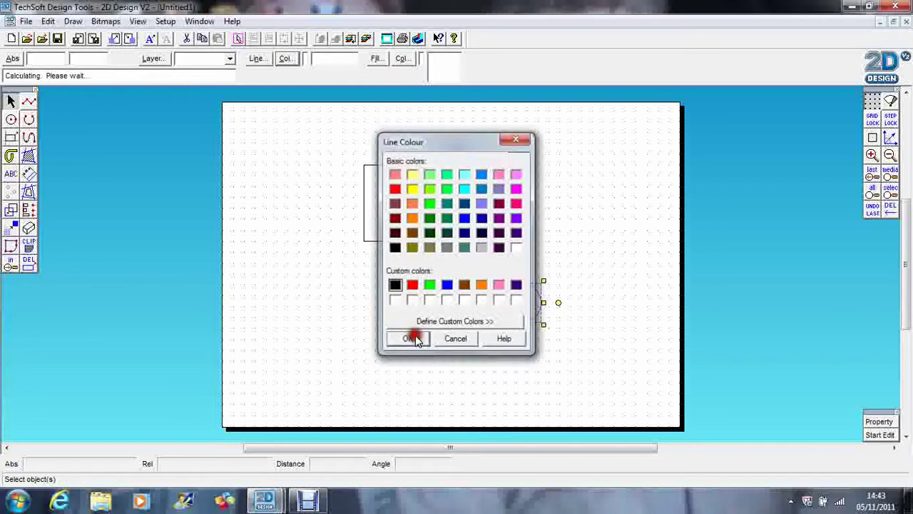
left_click(348, 291)
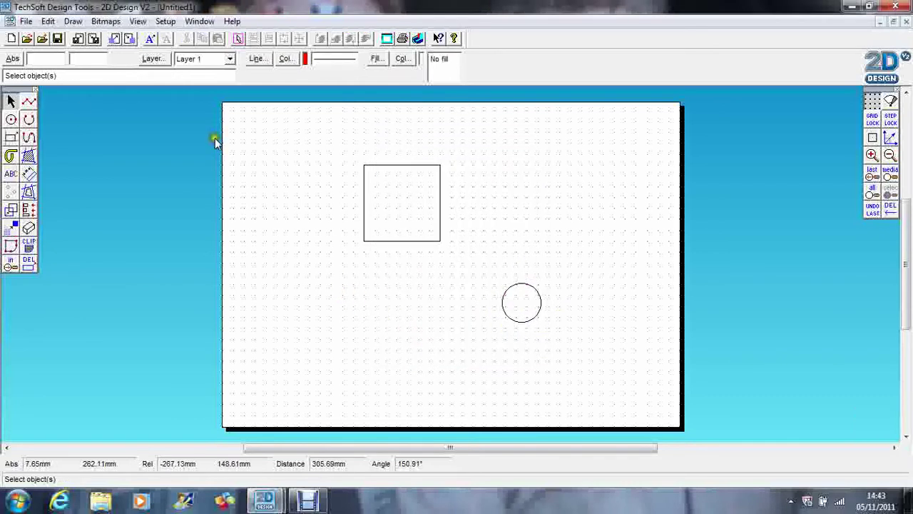
Group the square and the circle, then check they select as one
left_click_drag(291, 139, 583, 353)
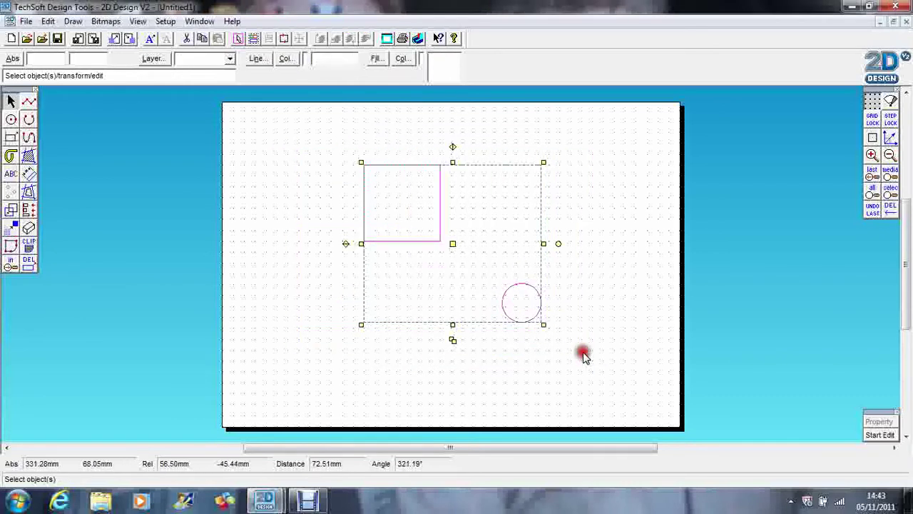
left_click(50, 20)
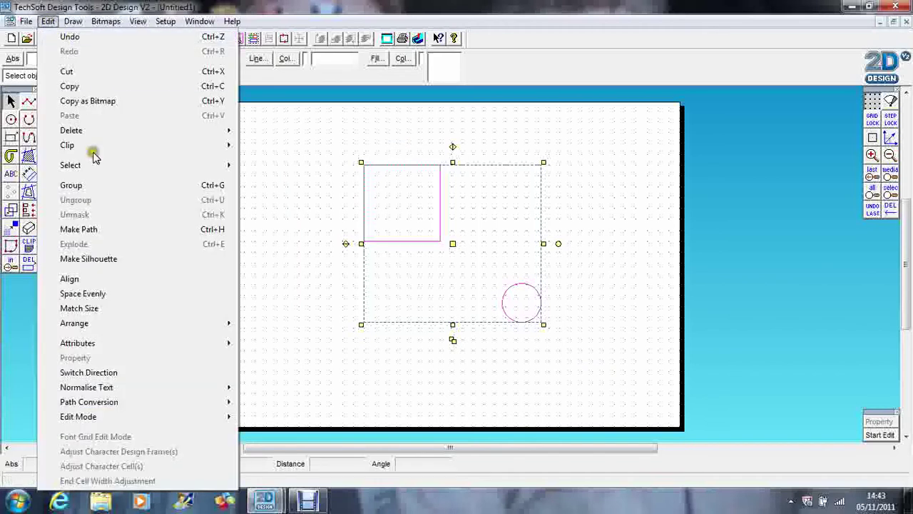
left_click(96, 185)
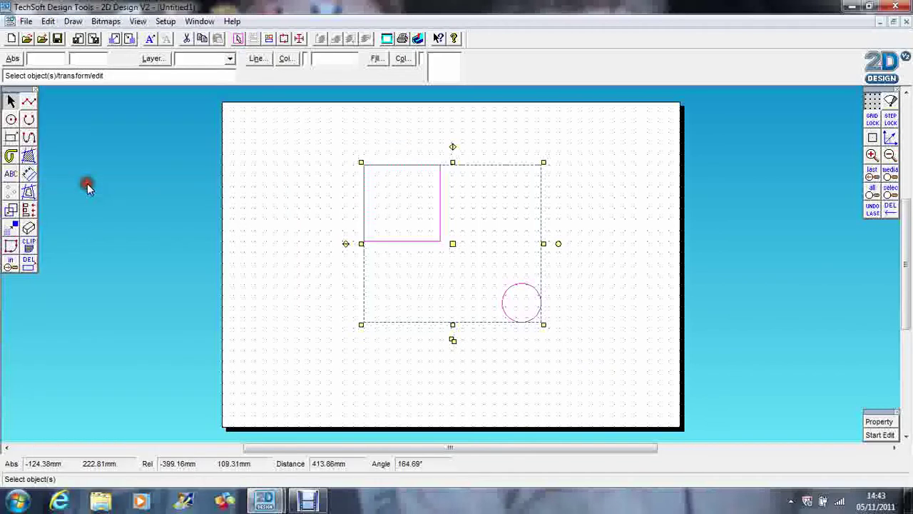
left_click(290, 219)
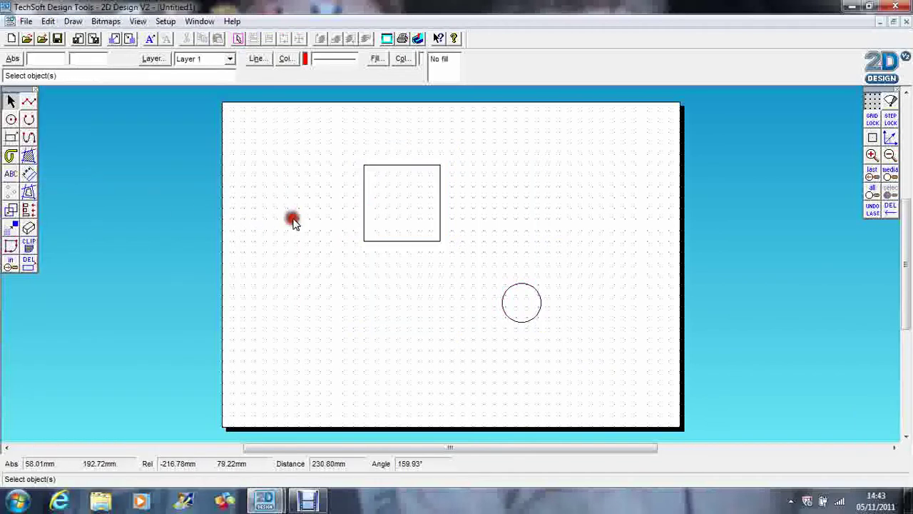
left_click(535, 325)
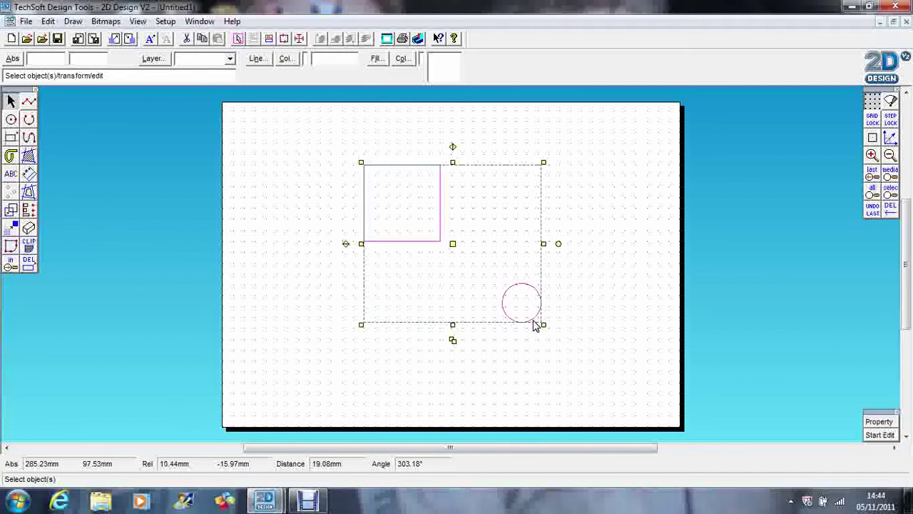
left_click(551, 351)
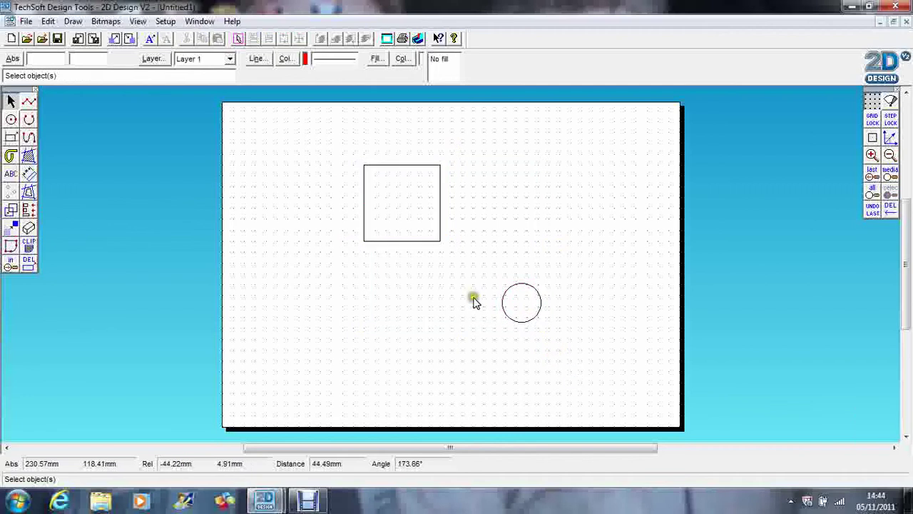
Apply the 0.00 mm red contour to the square's top edge, then return to Select
left_click(28, 191)
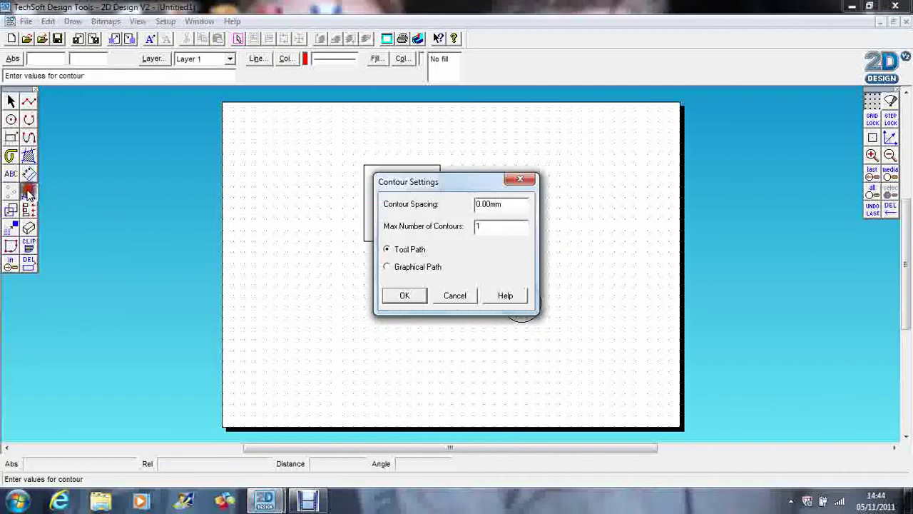
left_click(401, 299)
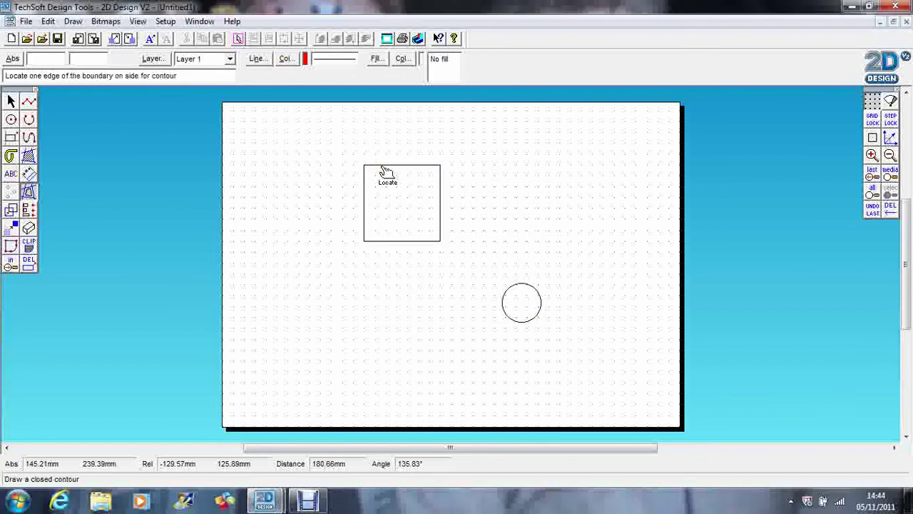
left_click(381, 169)
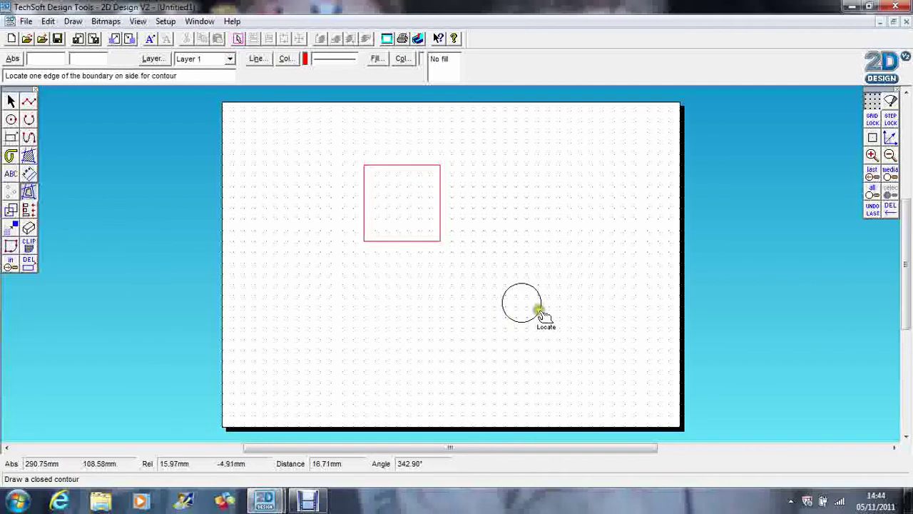
left_click(10, 101)
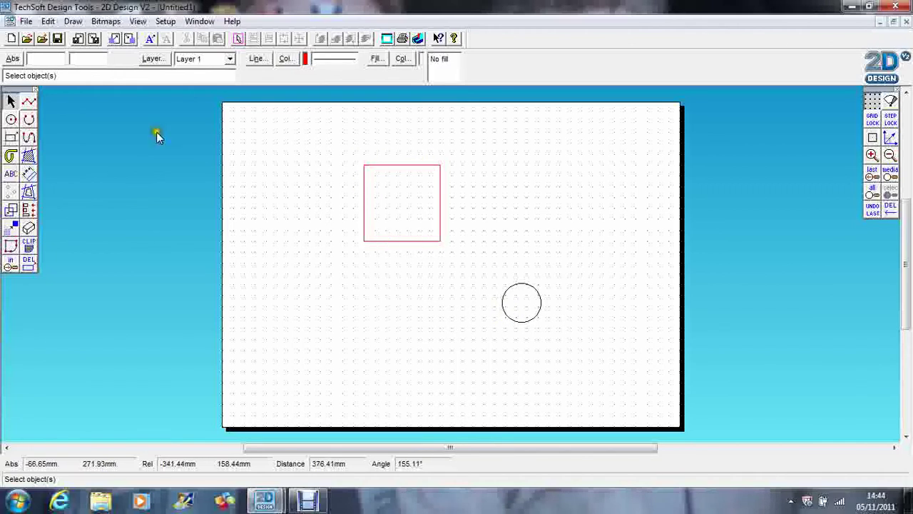
left_click(12, 102)
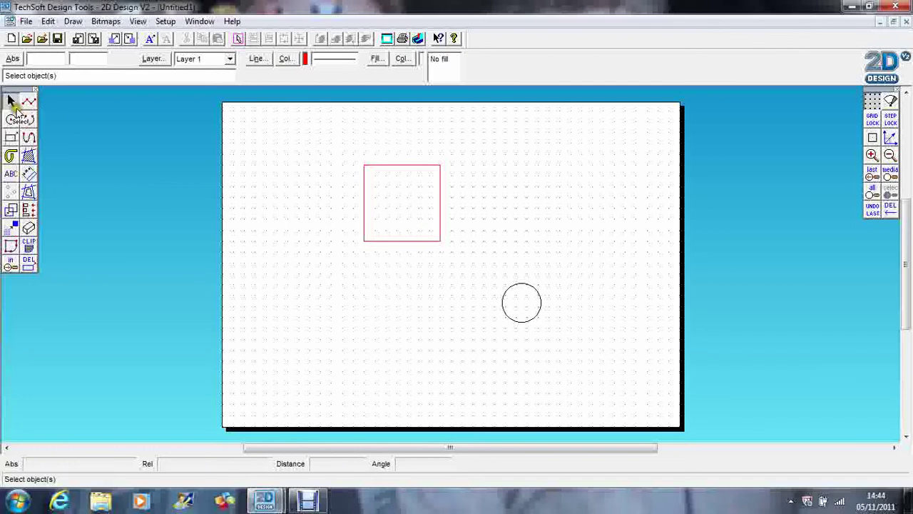
Drag the grouped black square and circle to the right, clear of the red contour
left_click(520, 322)
left_click_drag(452, 243, 534, 257)
left_click(481, 377)
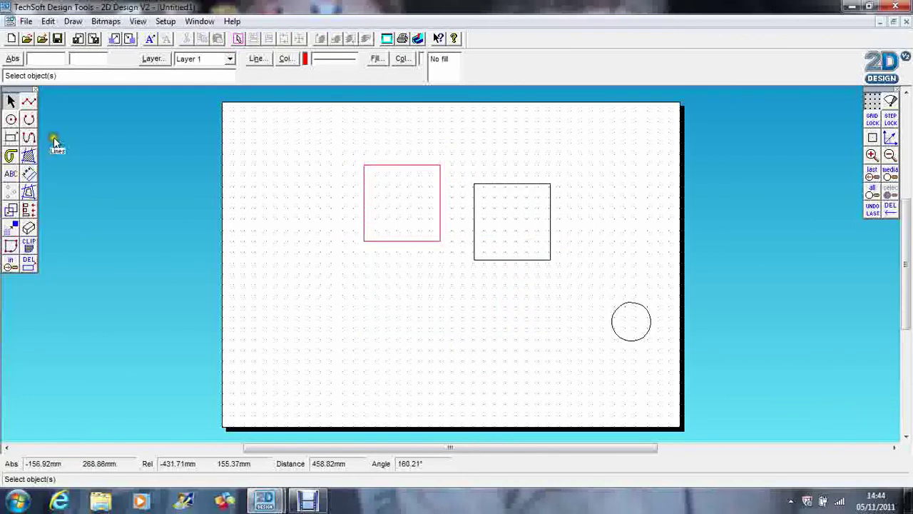
Delete the black square and circle group with DEL ANY, leaving only the red square
left_click(28, 262)
left_click(50, 265)
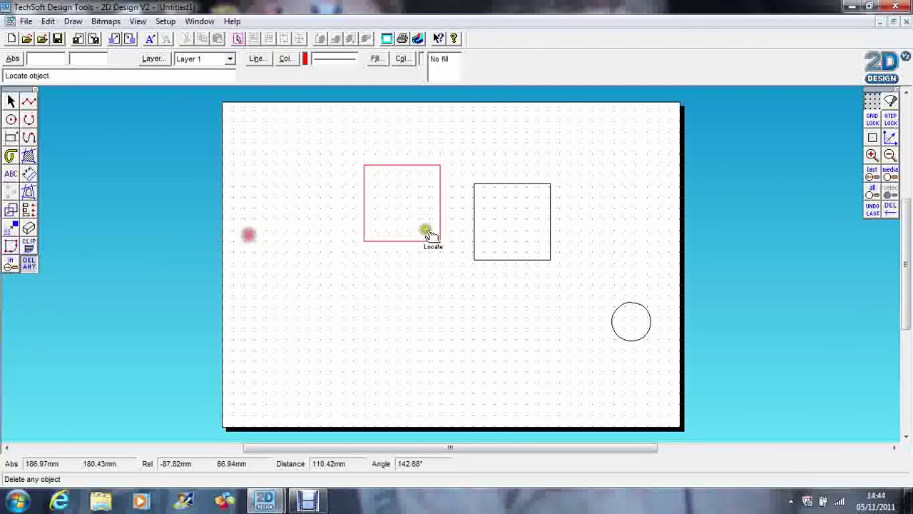
left_click(519, 260)
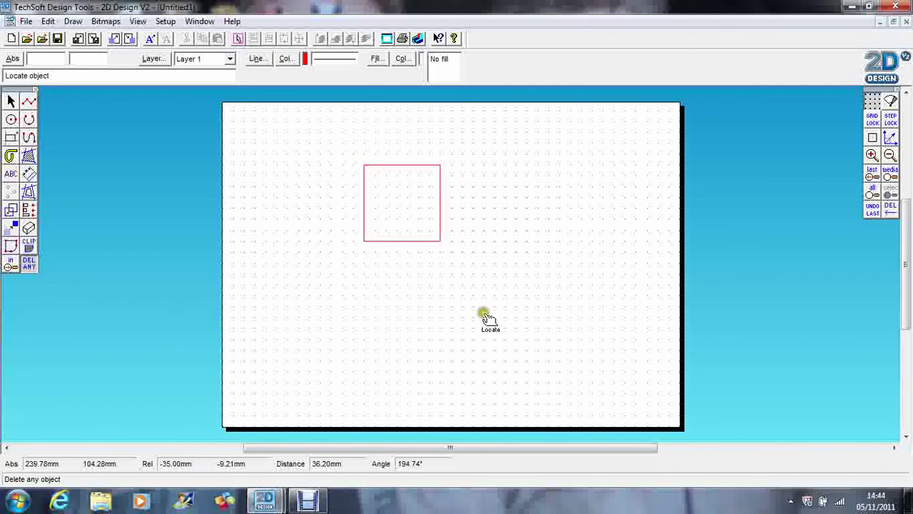
key("alt+Tab")
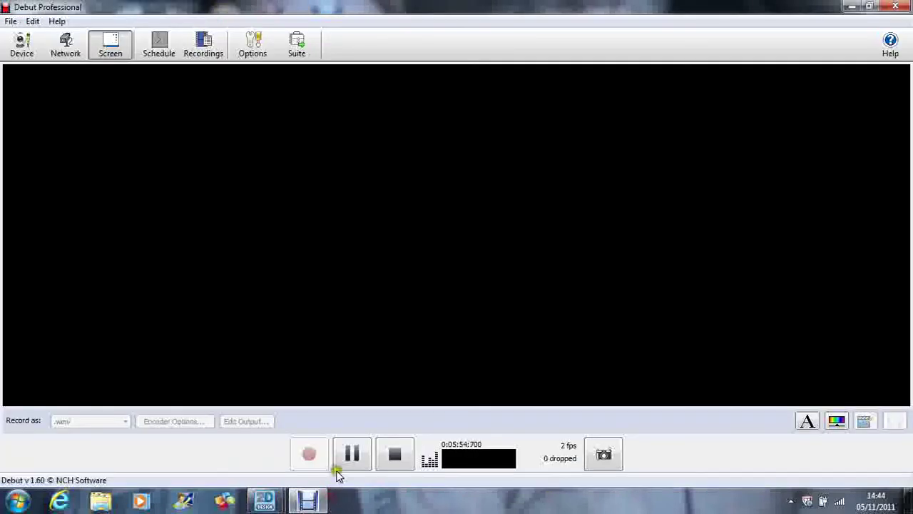